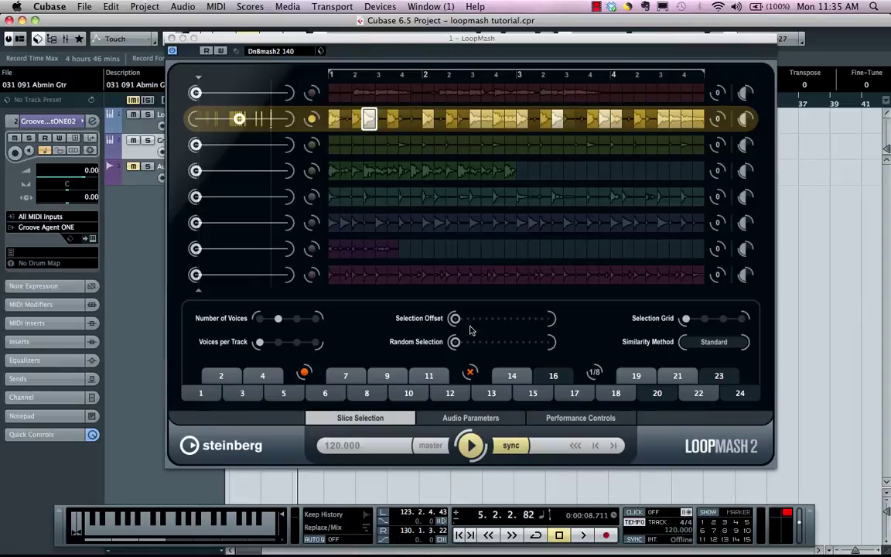
Turn off LoopMash Sync, play at its own tempo lowered to 120.280 BPM, then stop.
{"action": "left_click", "coordinate": [508, 443]}
{"action": "left_click", "coordinate": [470, 445]}
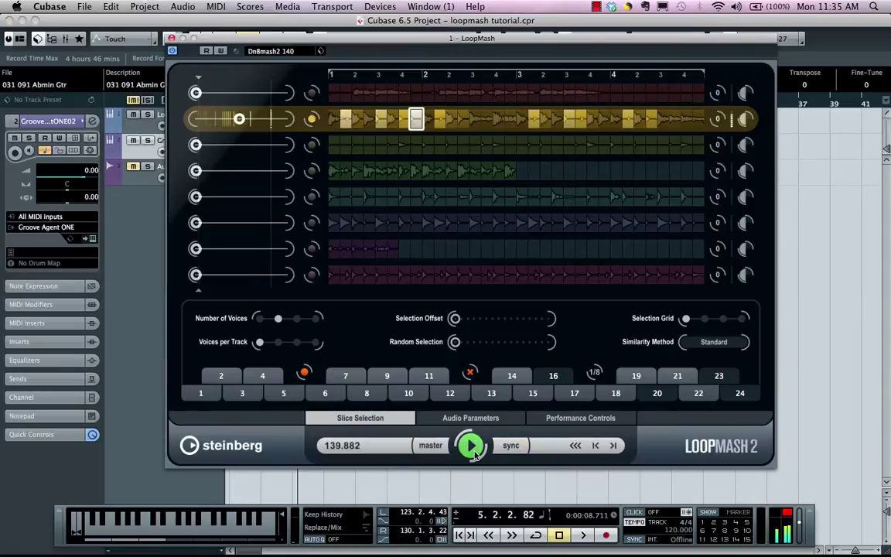
{"action": "left_click_drag", "start_coordinate": [331, 446], "coordinate": [340, 448]}
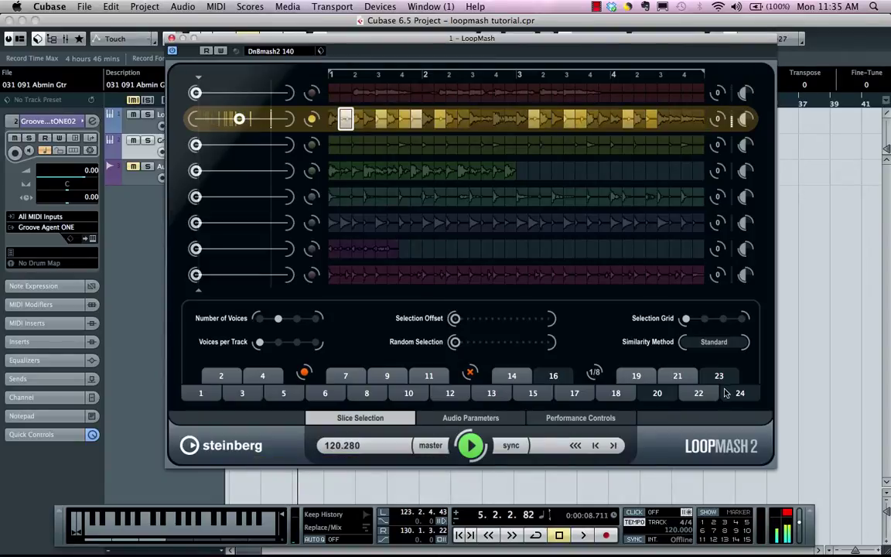
{"action": "key", "text": "space"}
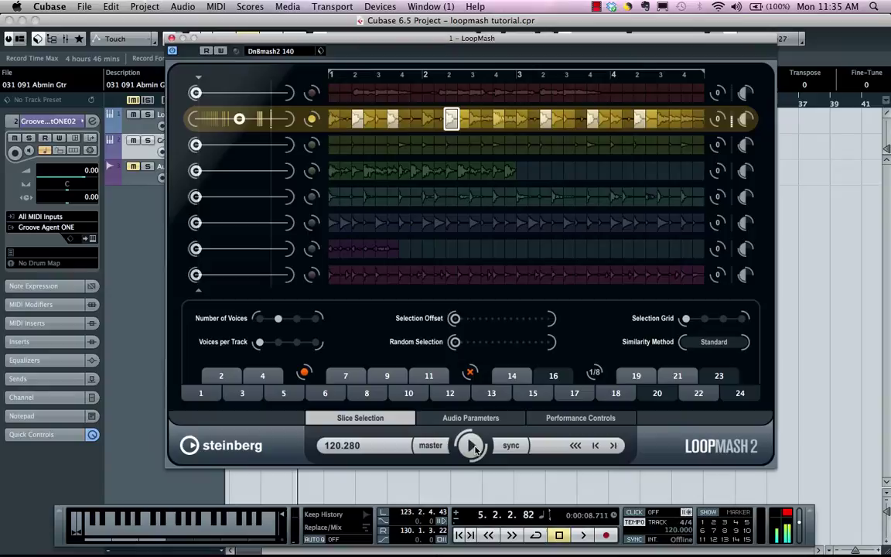
Step through the 23 drums.wav master loop slice by slice.
{"action": "left_click", "coordinate": [617, 448]}
{"action": "left_click", "coordinate": [616, 448]}
{"action": "left_click", "coordinate": [616, 447]}
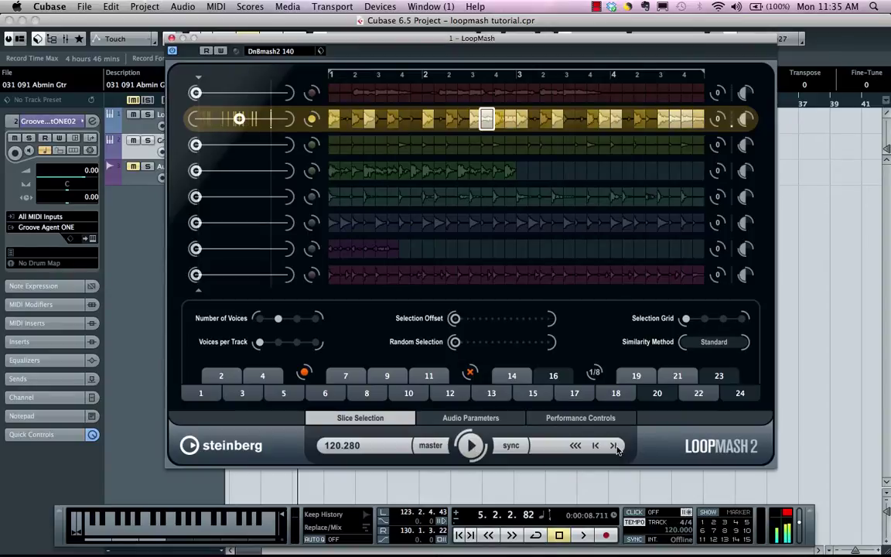
{"action": "left_click", "coordinate": [616, 448]}
{"action": "left_click", "coordinate": [616, 448]}
{"action": "left_click", "coordinate": [617, 448]}
{"action": "left_click", "coordinate": [616, 447]}
{"action": "left_click", "coordinate": [616, 448]}
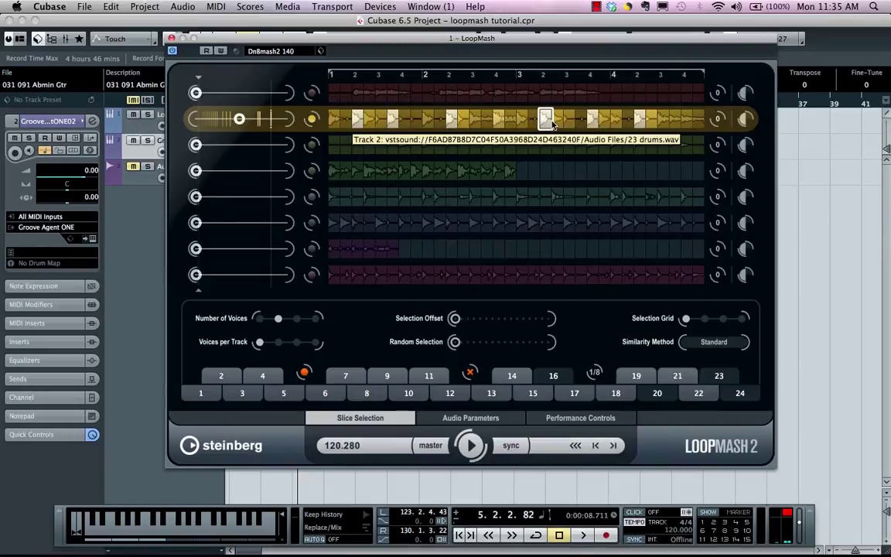
{"action": "left_click", "coordinate": [616, 448]}
{"action": "left_click", "coordinate": [616, 448]}
{"action": "left_click", "coordinate": [616, 448]}
{"action": "left_click", "coordinate": [616, 447]}
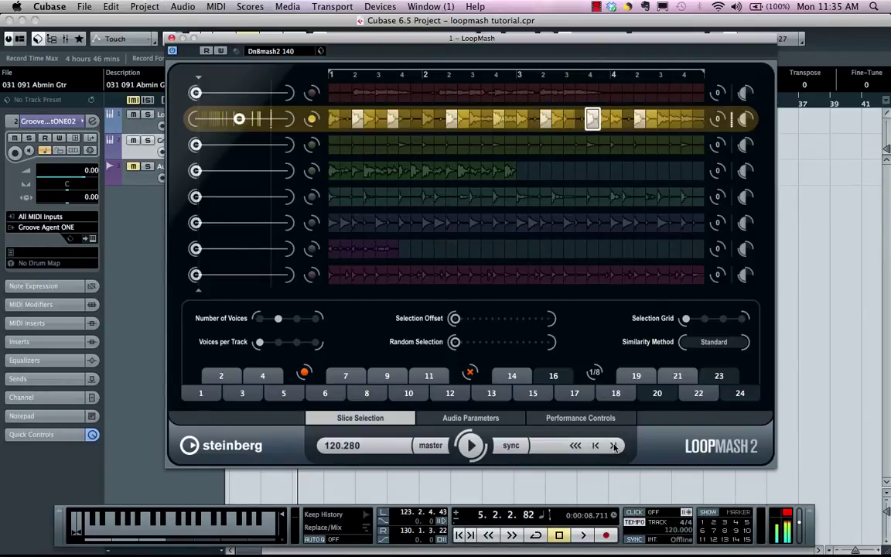
{"action": "left_click", "coordinate": [616, 448]}
{"action": "left_click", "coordinate": [616, 447]}
{"action": "left_click", "coordinate": [616, 447]}
{"action": "left_click", "coordinate": [616, 447]}
{"action": "left_click", "coordinate": [616, 447]}
{"action": "left_click", "coordinate": [616, 447]}
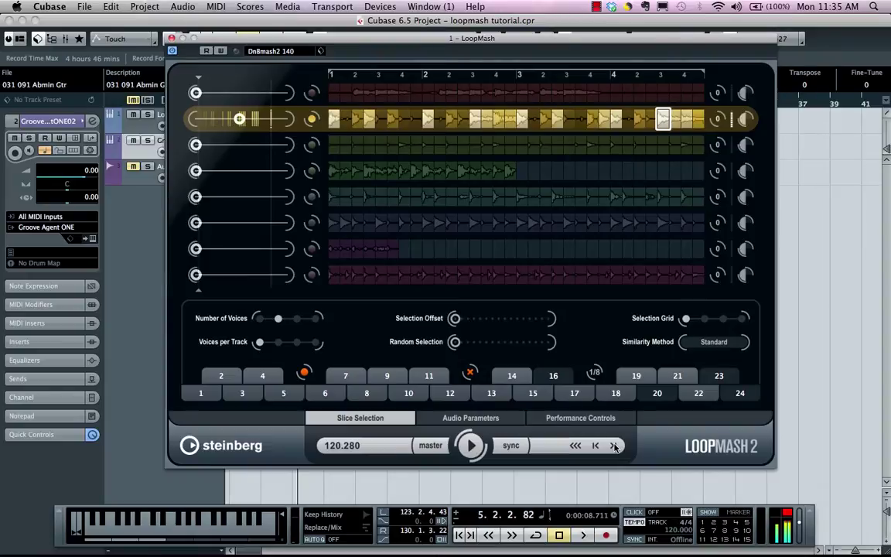
Play with one extra voice and raise the similarity sliders of lanes 7, 5, 4, 3 and 8.
{"action": "left_click", "coordinate": [471, 445]}
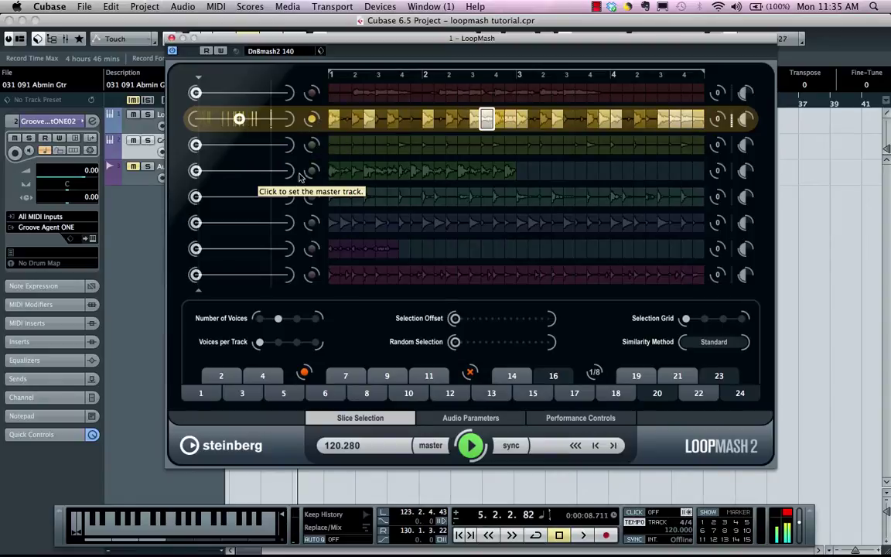
{"action": "left_click", "coordinate": [302, 319]}
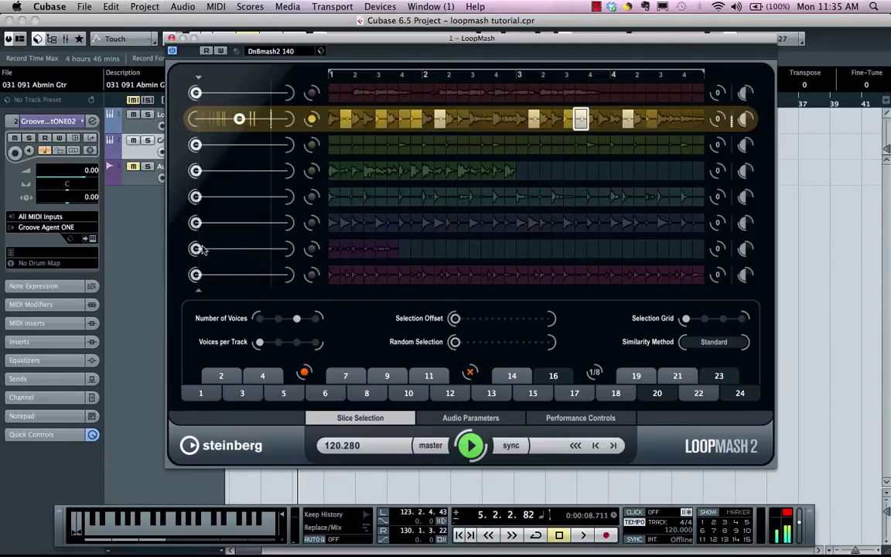
{"action": "left_click_drag", "start_coordinate": [196, 248], "coordinate": [235, 224]}
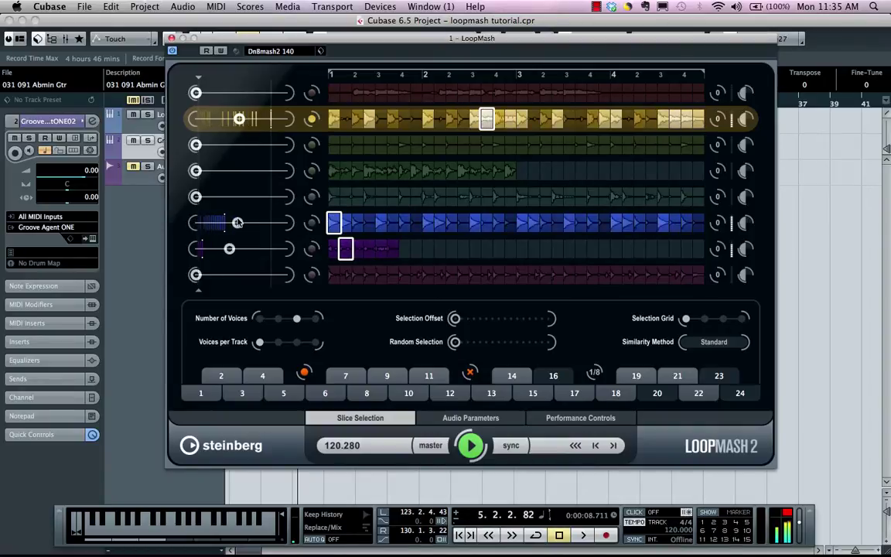
{"action": "left_click_drag", "start_coordinate": [196, 197], "coordinate": [245, 195]}
{"action": "left_click_drag", "start_coordinate": [196, 170], "coordinate": [246, 175]}
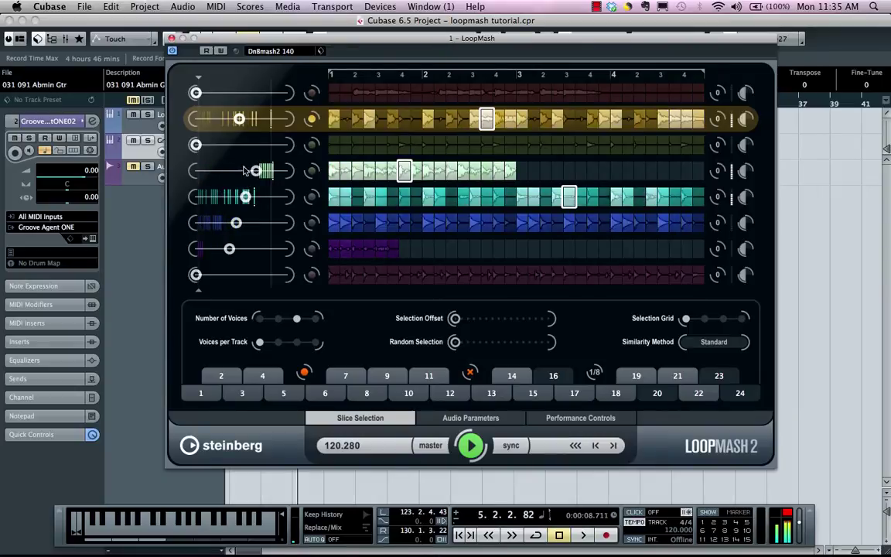
{"action": "left_click_drag", "start_coordinate": [195, 145], "coordinate": [215, 145]}
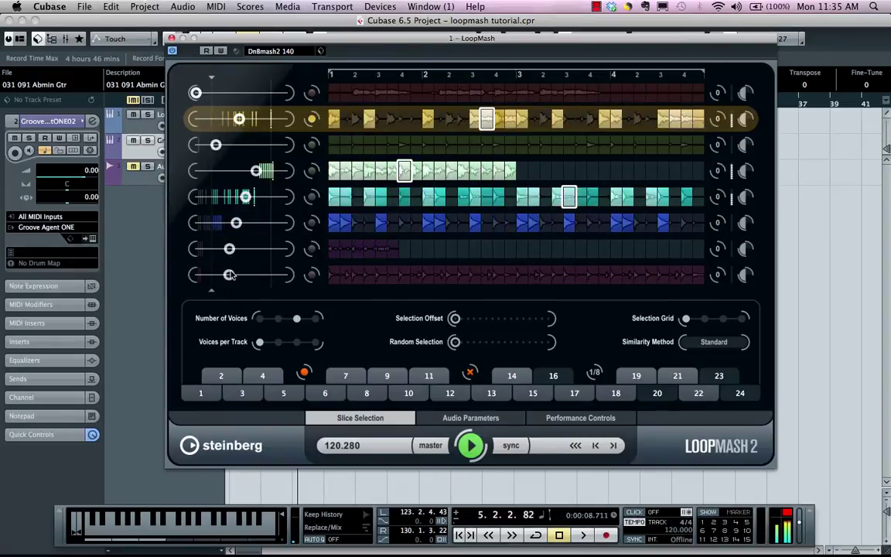
{"action": "left_click_drag", "start_coordinate": [230, 274], "coordinate": [237, 273]}
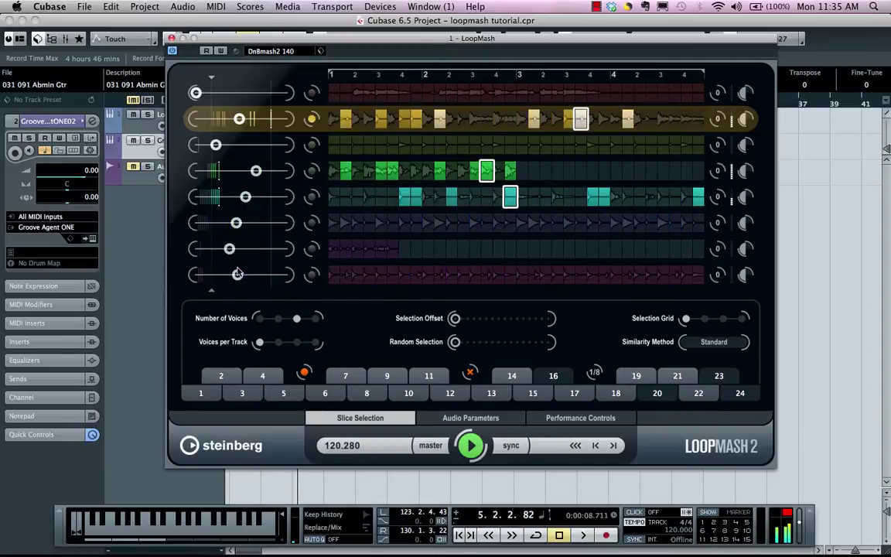
Switch the master loop to lane 4, then lane 6, then back to lane 2, and resume playback.
{"action": "left_click", "coordinate": [312, 171]}
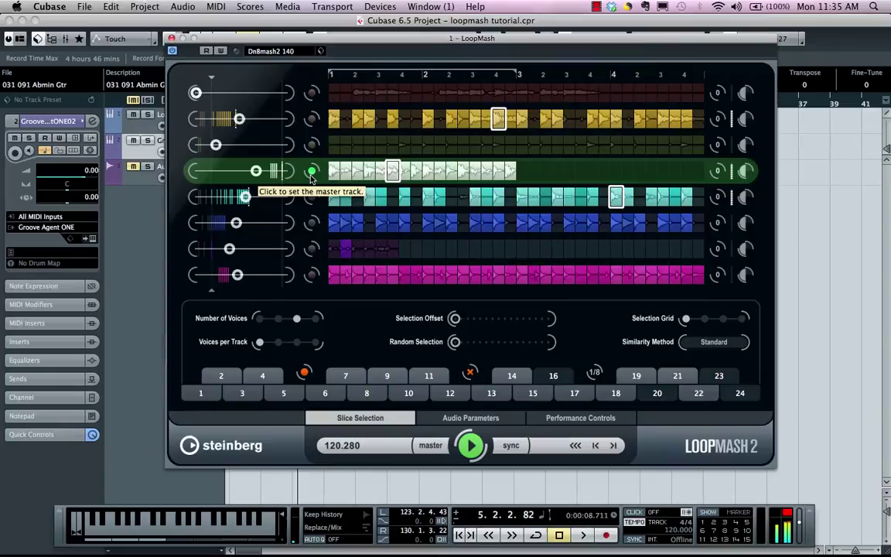
{"action": "left_click", "coordinate": [310, 222]}
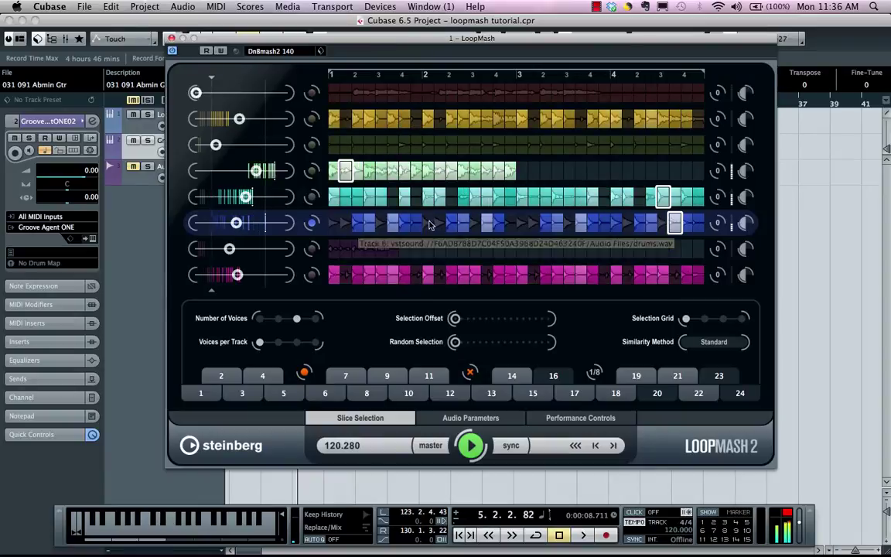
{"action": "left_click", "coordinate": [311, 119]}
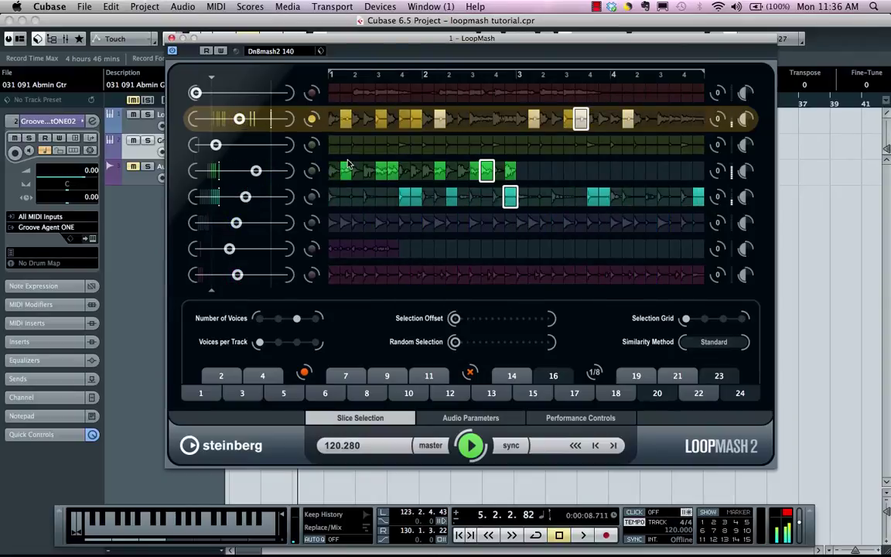
{"action": "left_click", "coordinate": [507, 444]}
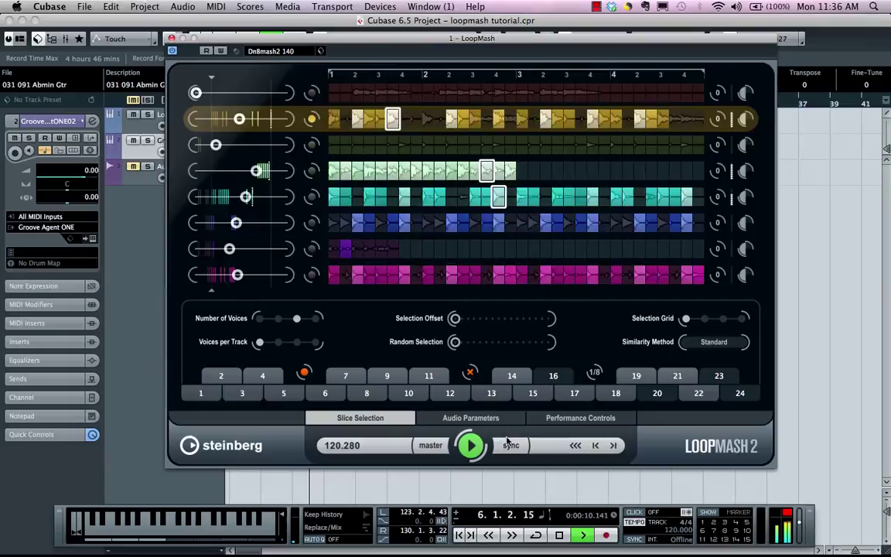
Turn on LoopMash Sync and set the Transport to a FIXED tempo of 113 BPM.
{"action": "left_click", "coordinate": [509, 444]}
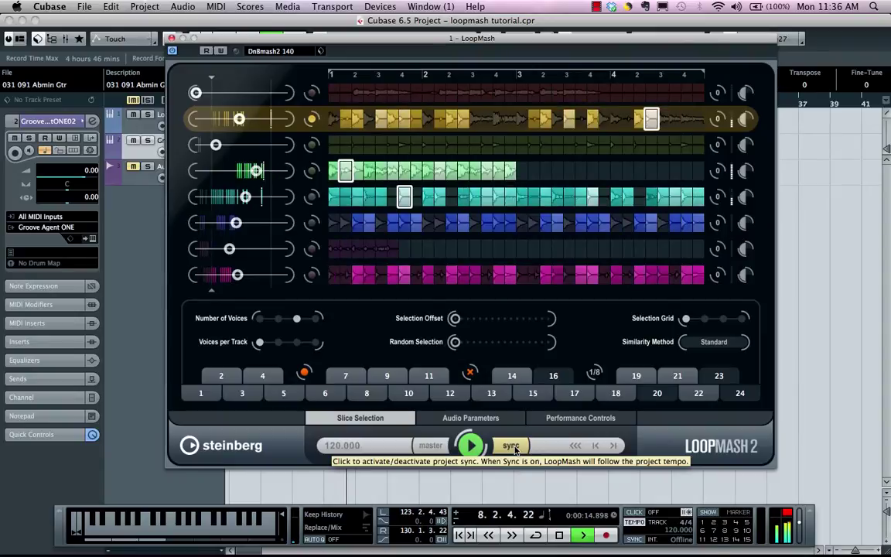
{"action": "key", "text": "space"}
{"action": "key", "text": "space"}
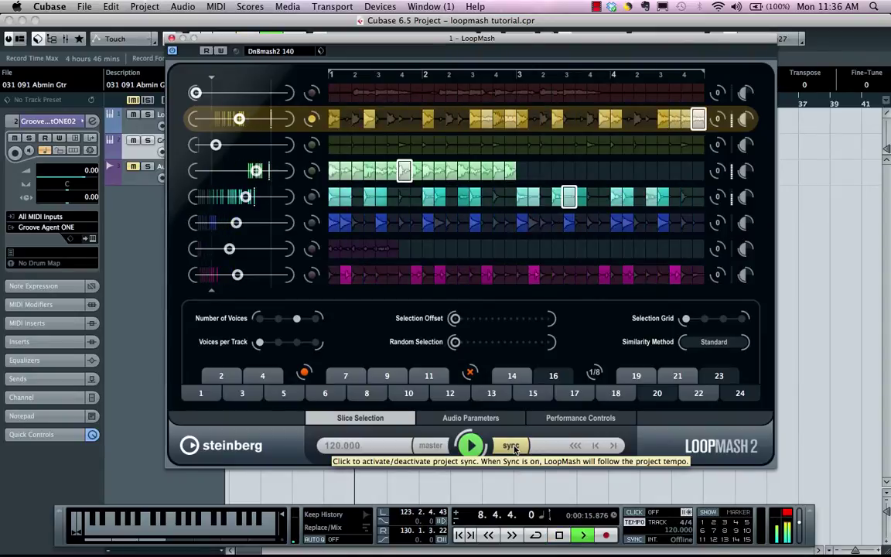
{"action": "left_click", "coordinate": [633, 522]}
{"action": "scroll", "coordinate": [678, 529], "scroll_direction": "down", "scroll_amount": 7}
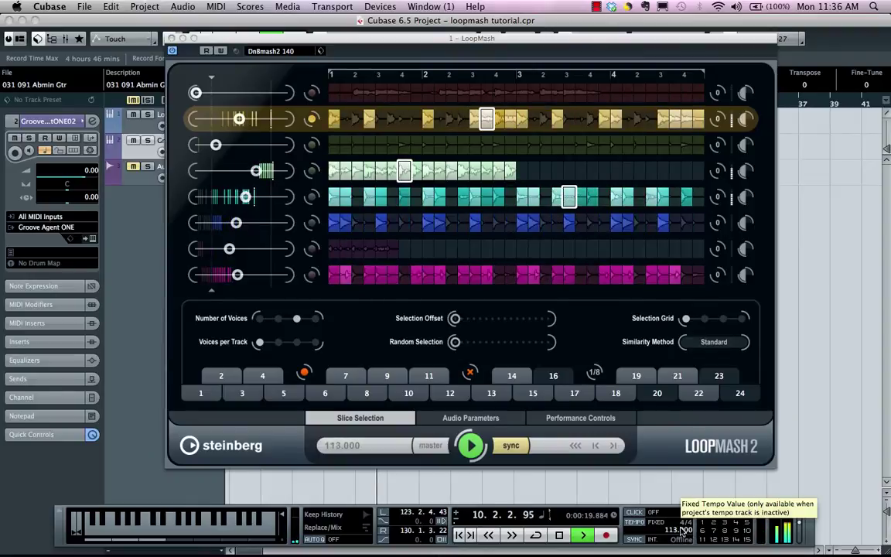
Stop playback and audition slices in lane 4.
{"action": "key", "text": "space"}
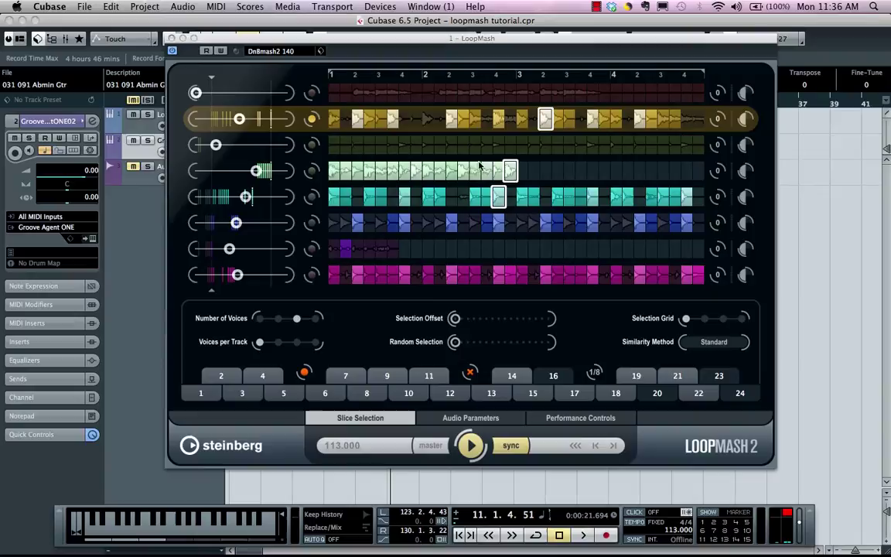
{"action": "left_click", "coordinate": [443, 174]}
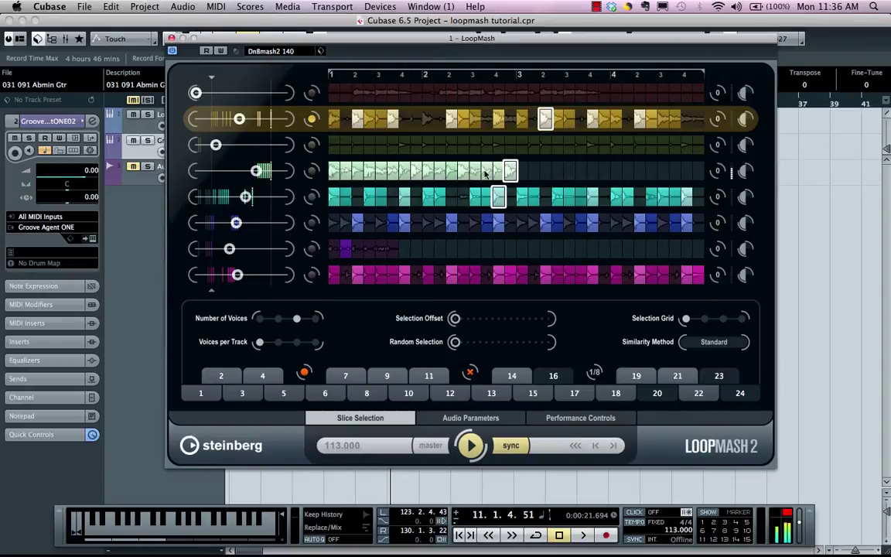
{"action": "left_click", "coordinate": [430, 171]}
Copy slices from lanes 5 and 8 into lane 4, making it composite, and reveal the track list.
{"action": "left_click_drag", "start_coordinate": [497, 194], "coordinate": [497, 174]}
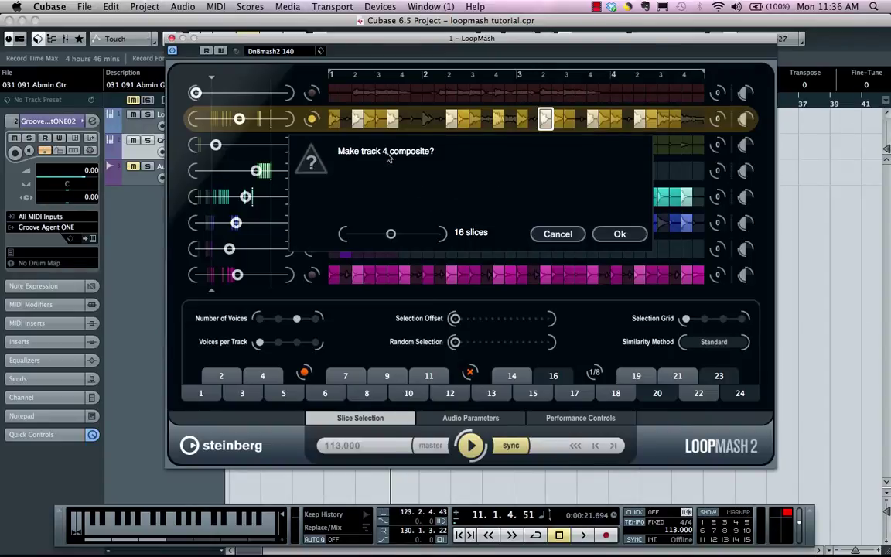
{"action": "left_click", "coordinate": [619, 233]}
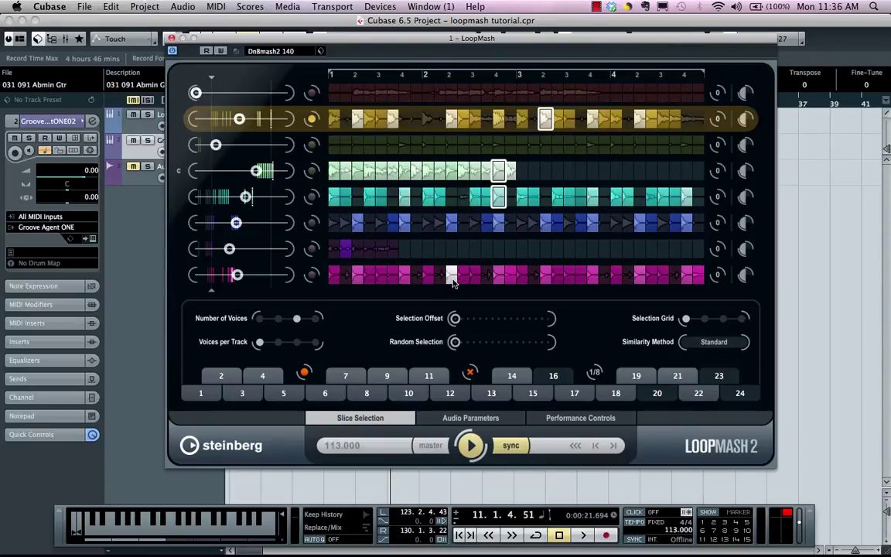
{"action": "left_click_drag", "start_coordinate": [453, 283], "coordinate": [416, 171]}
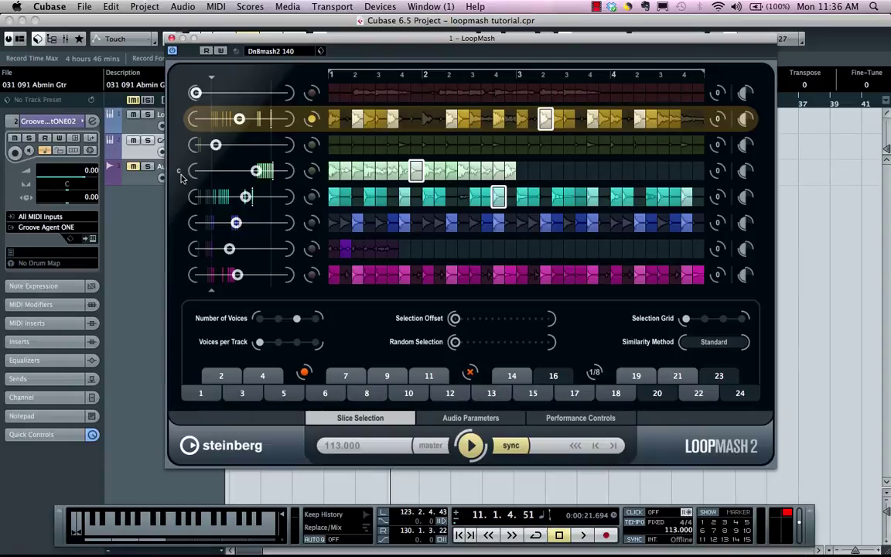
{"action": "left_click_drag", "start_coordinate": [177, 38], "coordinate": [294, 10]}
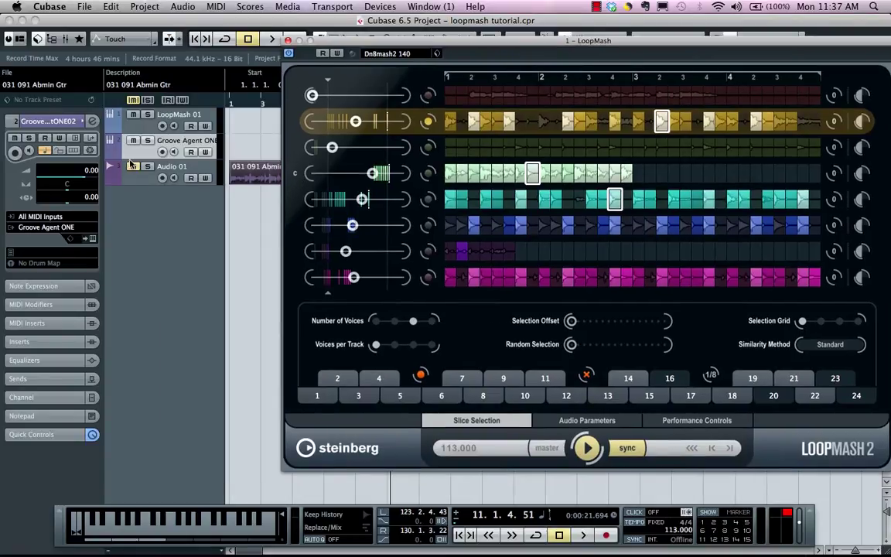
Open Groove Agent ONE from the inspector and arrange it beside LoopMash.
{"action": "left_click", "coordinate": [91, 240]}
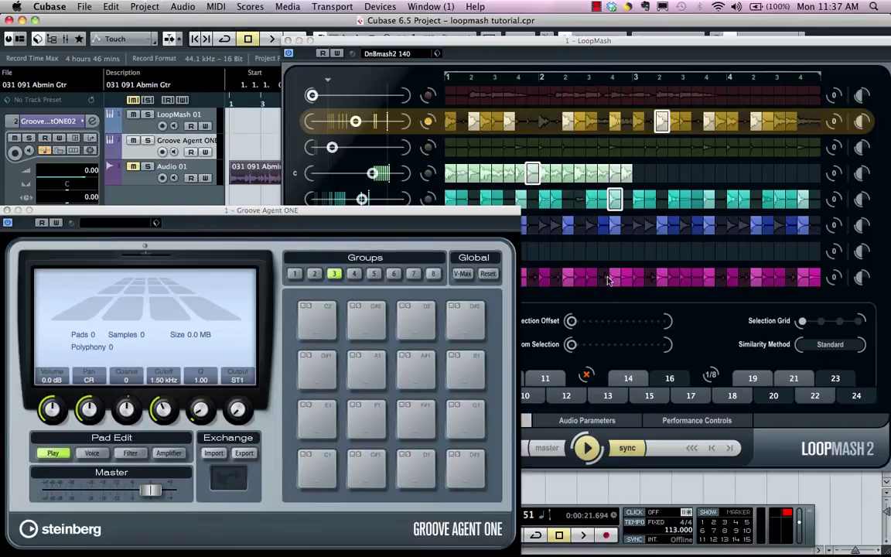
{"action": "left_click", "coordinate": [668, 127]}
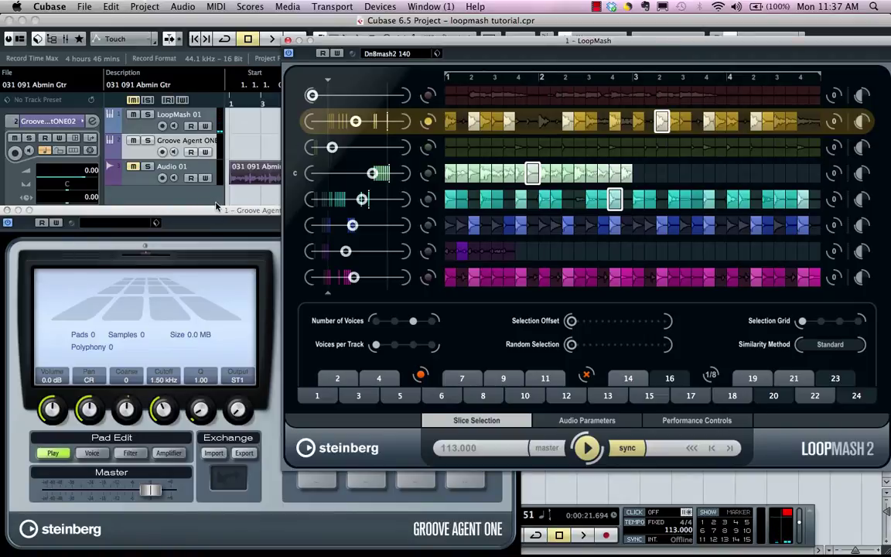
{"action": "left_click_drag", "start_coordinate": [220, 212], "coordinate": [193, 210]}
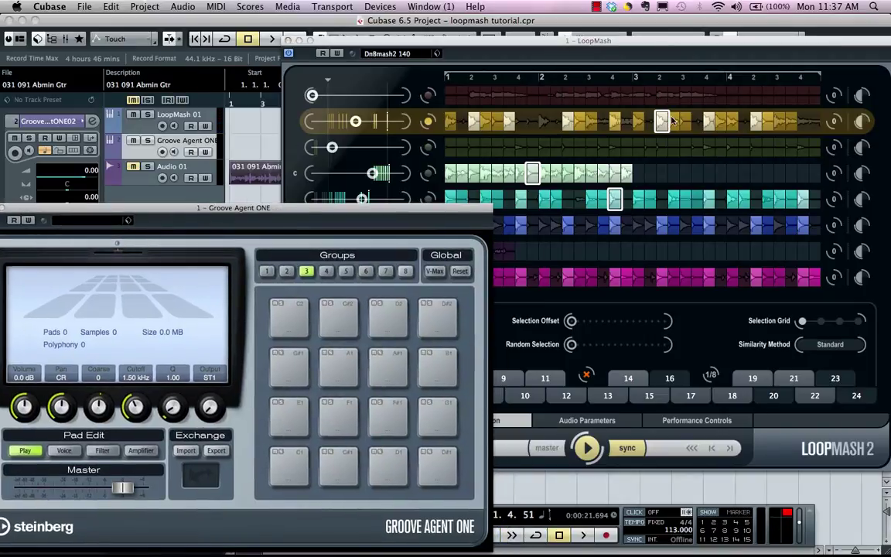
{"action": "left_click", "coordinate": [603, 112]}
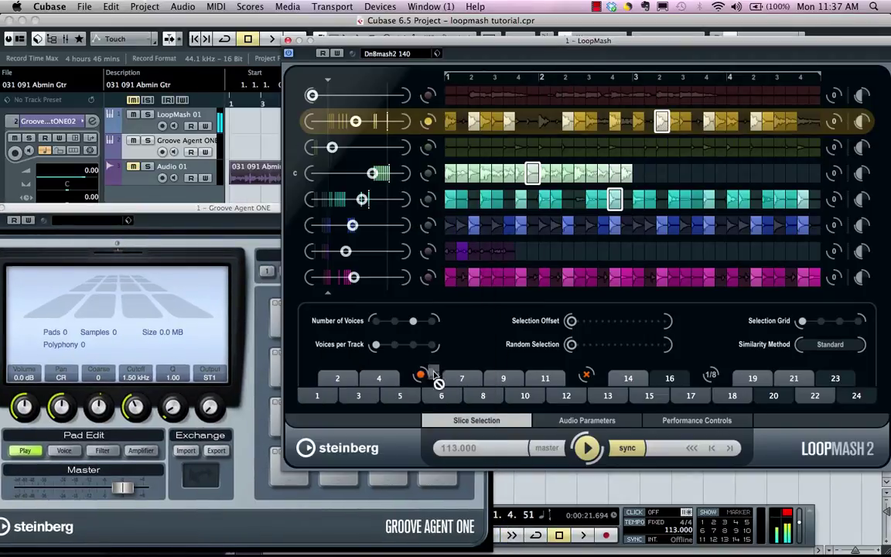
Load the 23 drums sample onto pad C1, audition it, and close Groove Agent ONE.
{"action": "left_click_drag", "start_coordinate": [279, 473], "coordinate": [277, 477]}
{"action": "left_click", "coordinate": [283, 484]}
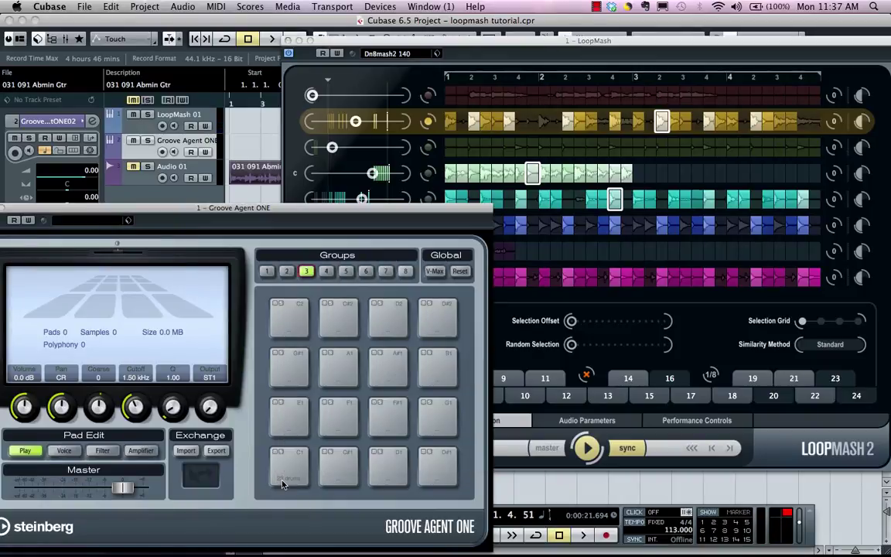
{"action": "left_click", "coordinate": [292, 469]}
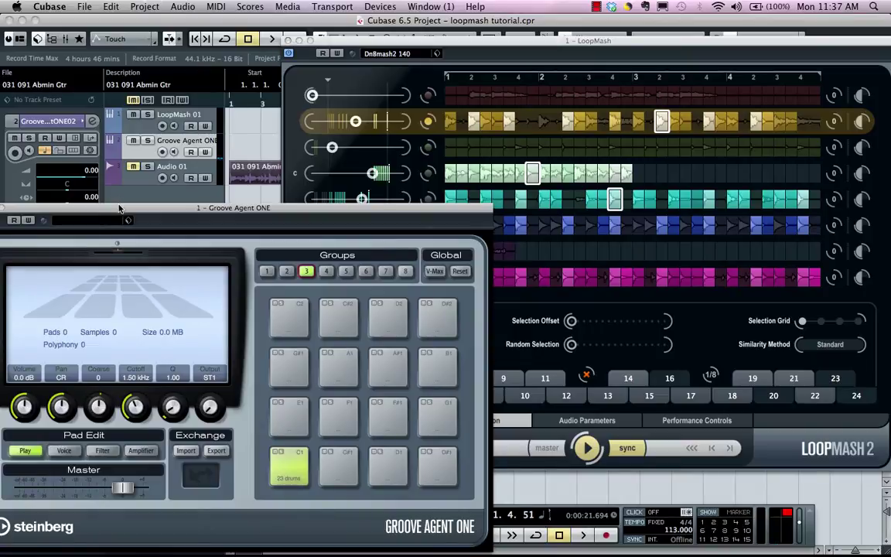
{"action": "left_click_drag", "start_coordinate": [118, 209], "coordinate": [283, 180]}
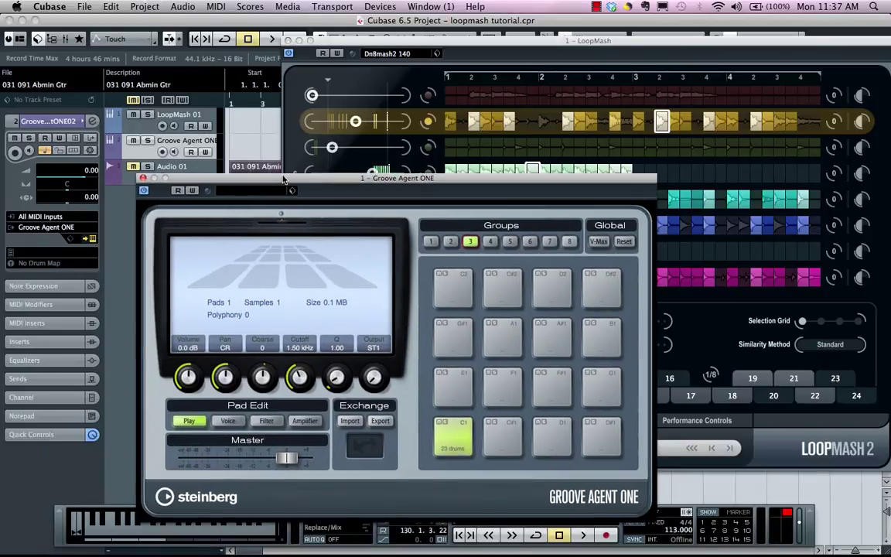
{"action": "left_click", "coordinate": [143, 178]}
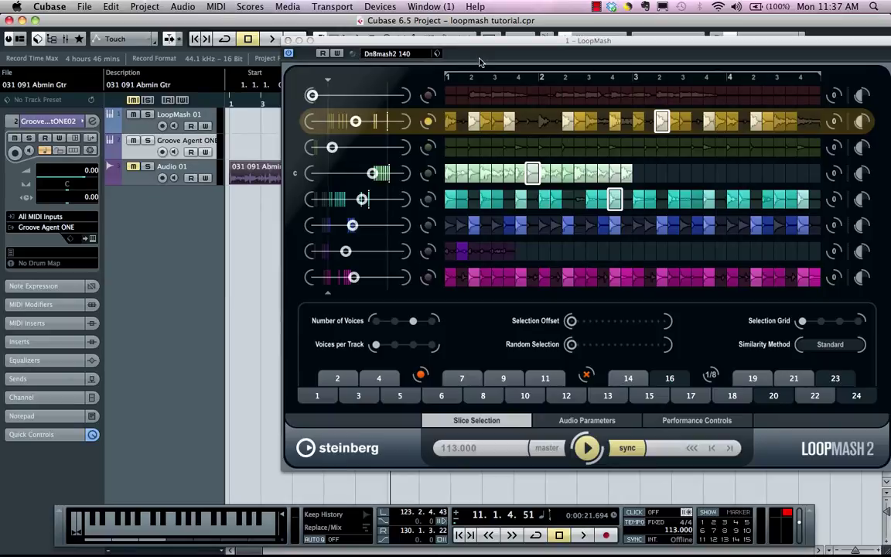
{"action": "left_click", "coordinate": [288, 6]}
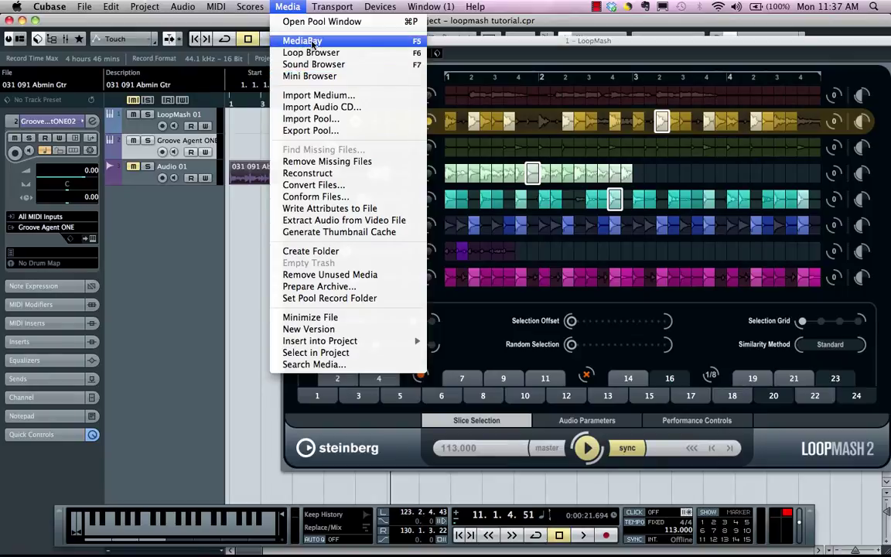
Drop the Audio 01 Admin Gtr loop into LoopMash's eighth lane, play, and raise its similarity.
{"action": "left_click", "coordinate": [176, 194]}
{"action": "left_click", "coordinate": [226, 190]}
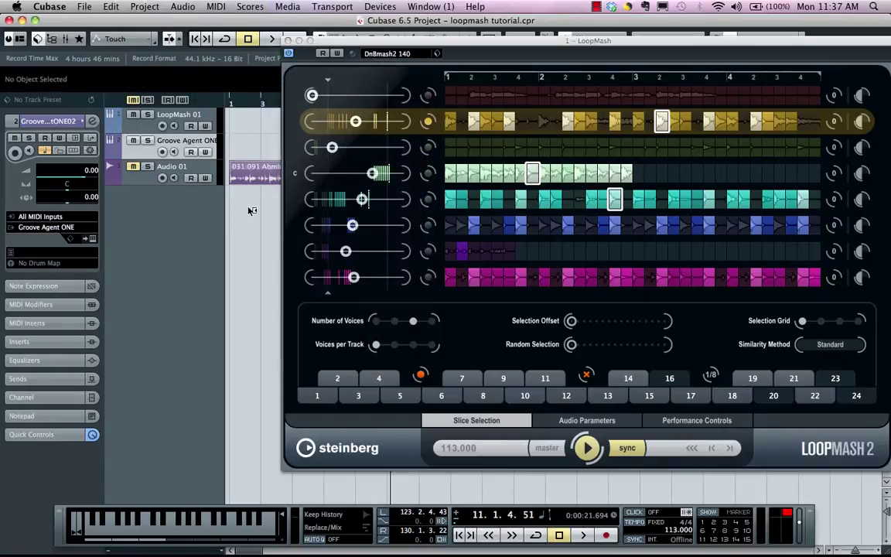
{"action": "left_click_drag", "start_coordinate": [230, 163], "coordinate": [452, 279]}
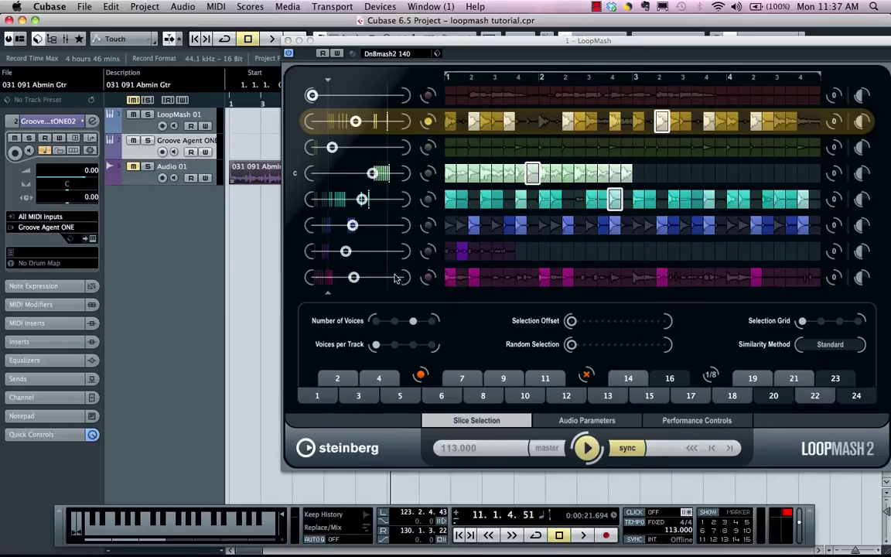
{"action": "key", "text": "space"}
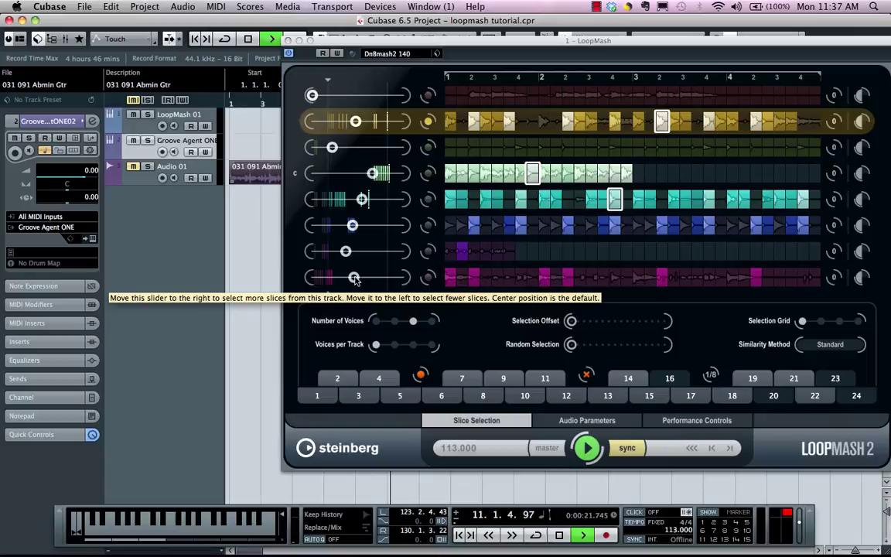
{"action": "left_click_drag", "start_coordinate": [355, 277], "coordinate": [388, 278]}
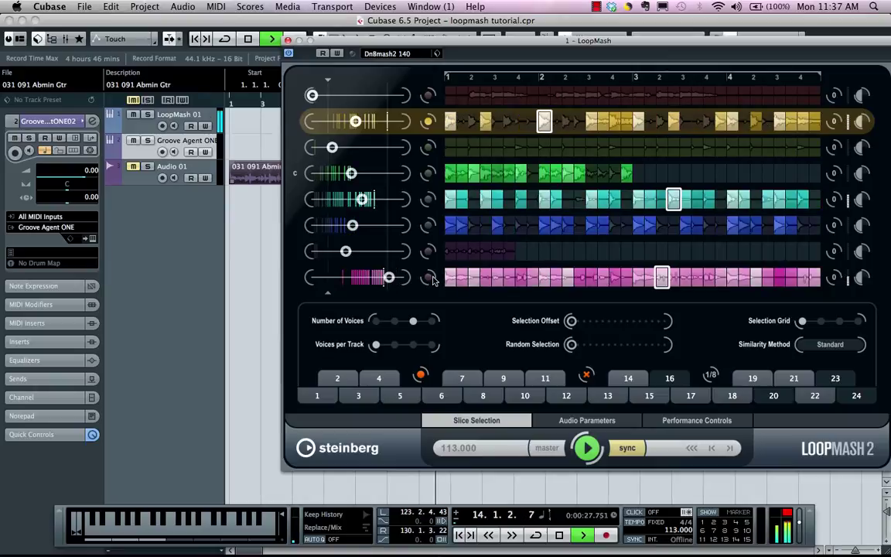
Make the green third lane master track and set Voices per Track to its second notch.
{"action": "left_click", "coordinate": [427, 277]}
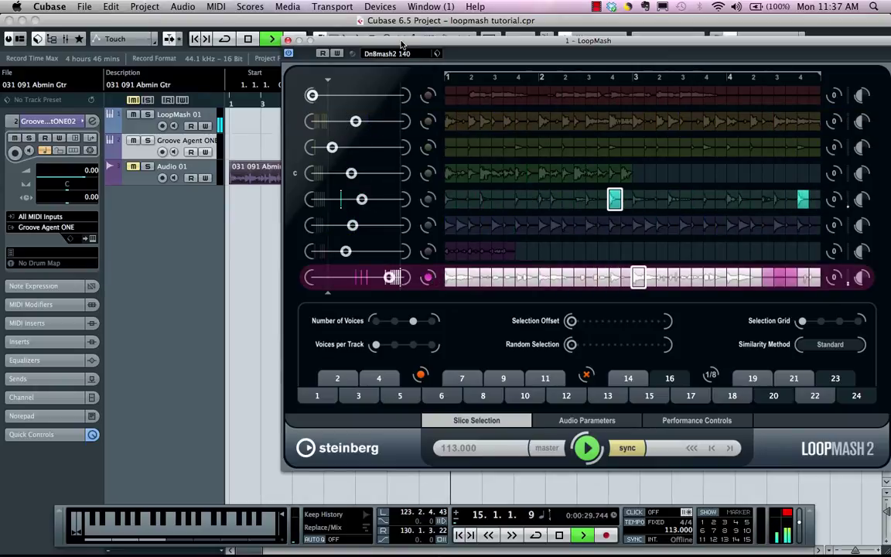
{"action": "left_click_drag", "start_coordinate": [401, 44], "coordinate": [336, 41]}
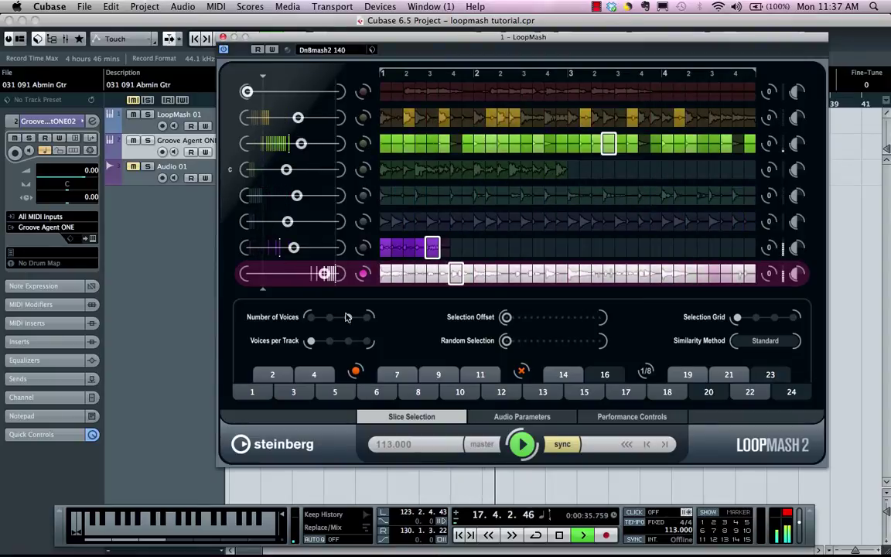
{"action": "left_click", "coordinate": [362, 145]}
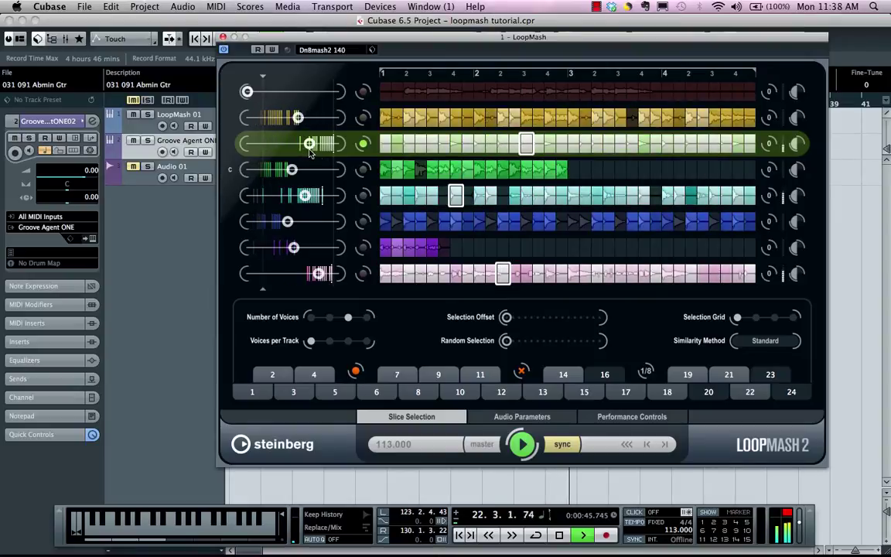
{"action": "left_click", "coordinate": [330, 340]}
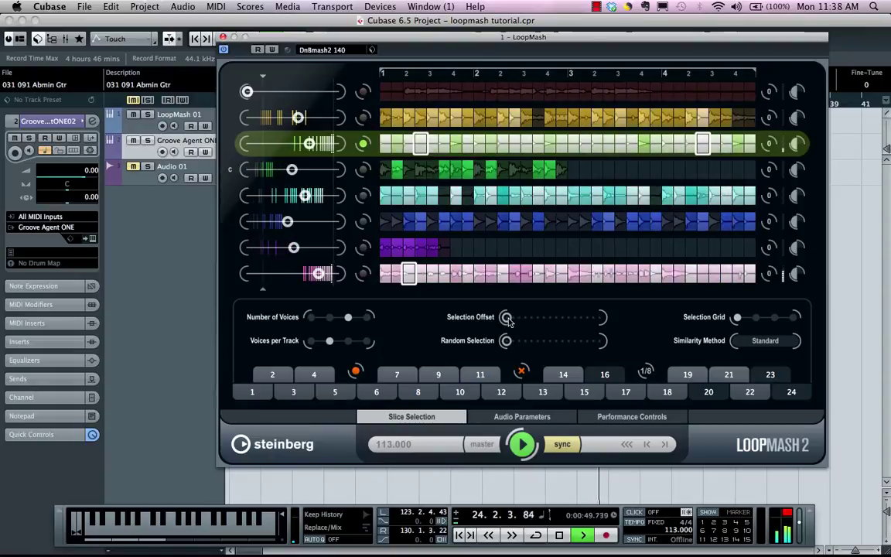
Raise Selection Offset one notch and Random Selection two notches.
{"action": "left_click", "coordinate": [531, 317]}
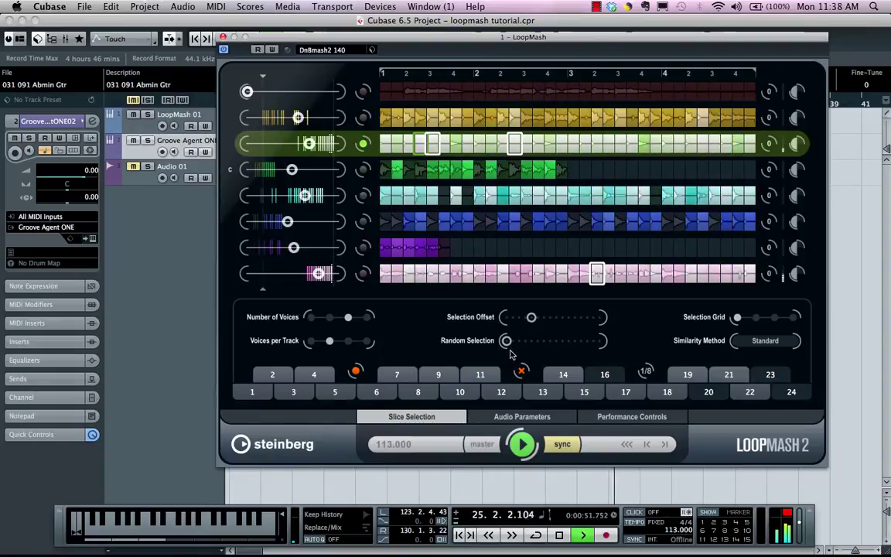
{"action": "left_click", "coordinate": [531, 340]}
{"action": "left_click", "coordinate": [544, 340]}
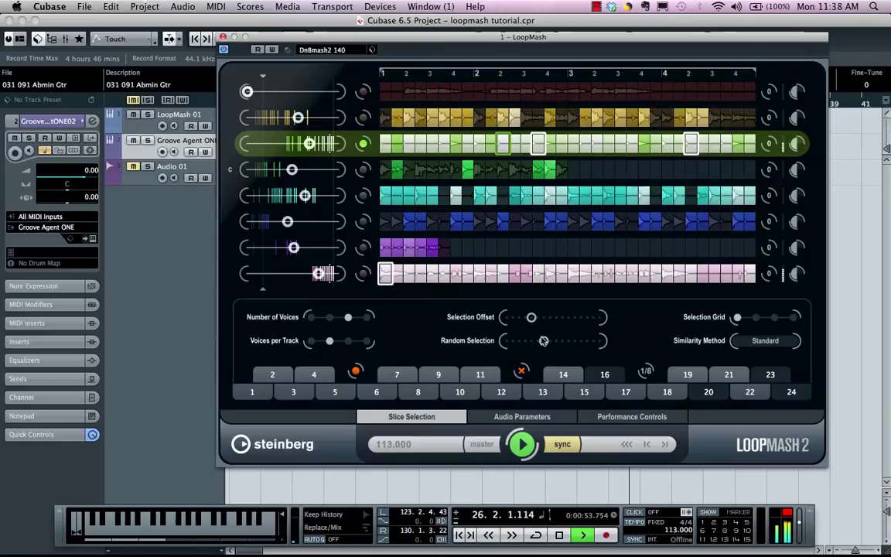
Lower the pink and cyan lane similarity sliders and raise the green lane's.
{"action": "left_click", "coordinate": [304, 273]}
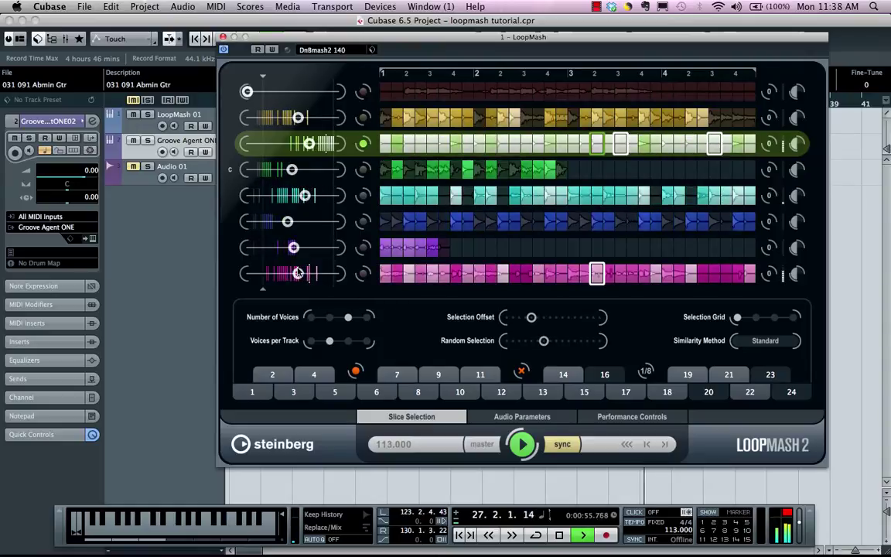
{"action": "left_click", "coordinate": [279, 273]}
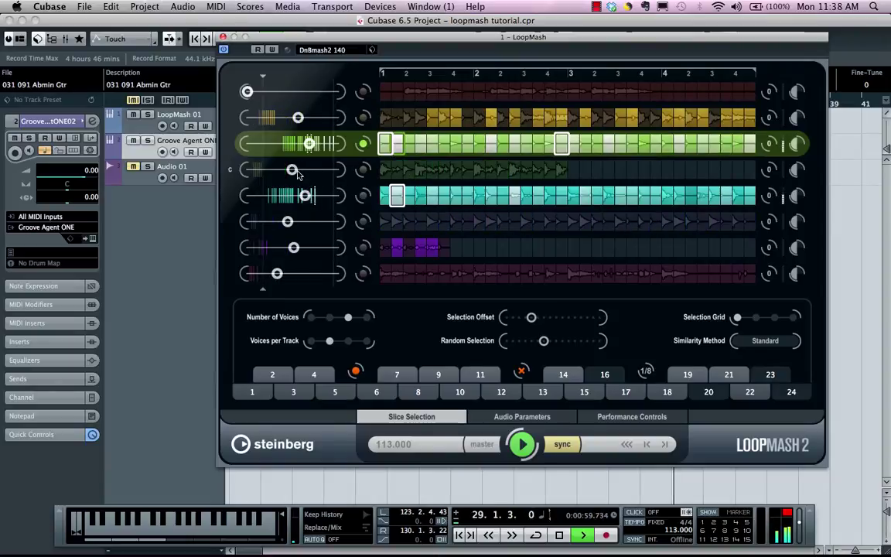
{"action": "left_click", "coordinate": [299, 170]}
{"action": "left_click", "coordinate": [291, 195]}
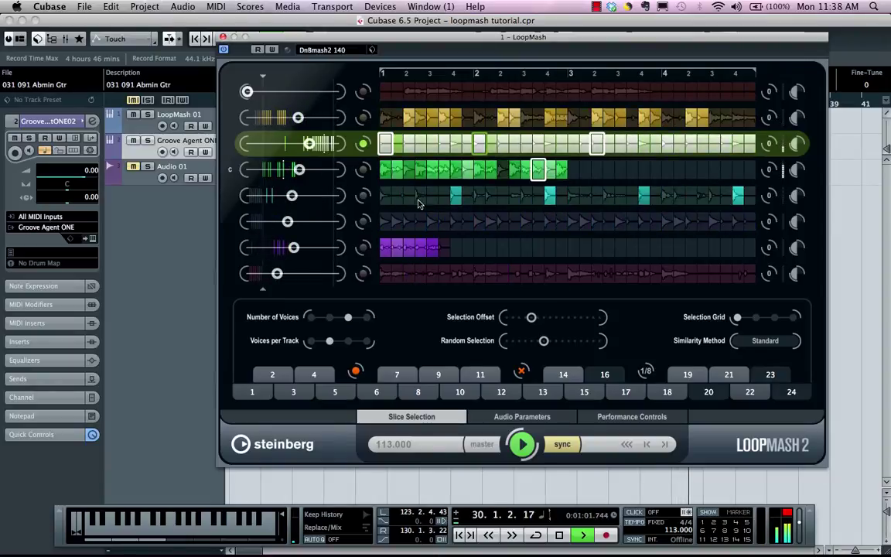
Stop playback and store the current LoopMash settings on scene pad 16.
{"action": "key", "text": "space"}
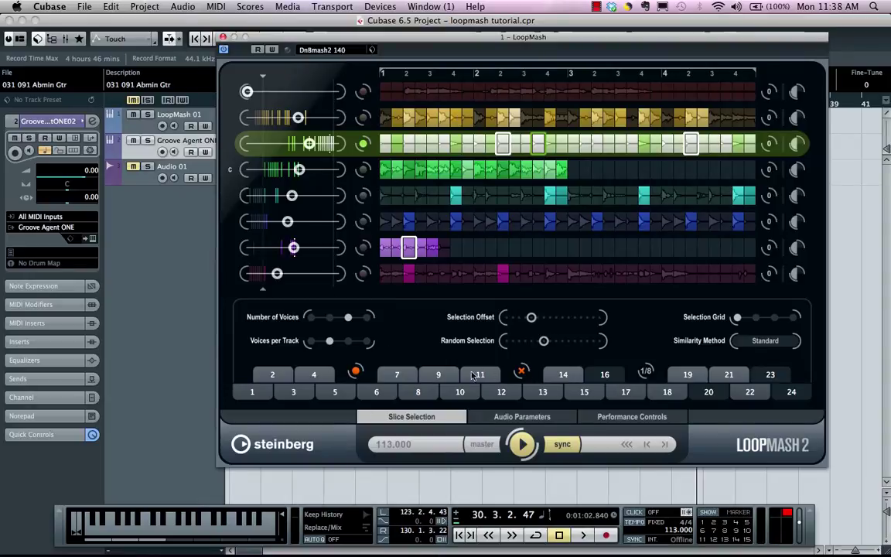
{"action": "left_click", "coordinate": [356, 372]}
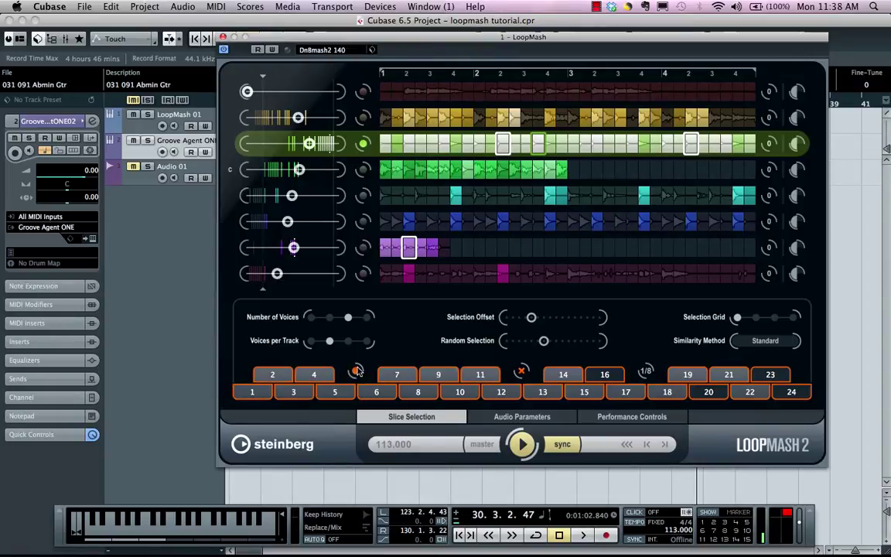
{"action": "left_click", "coordinate": [605, 375]}
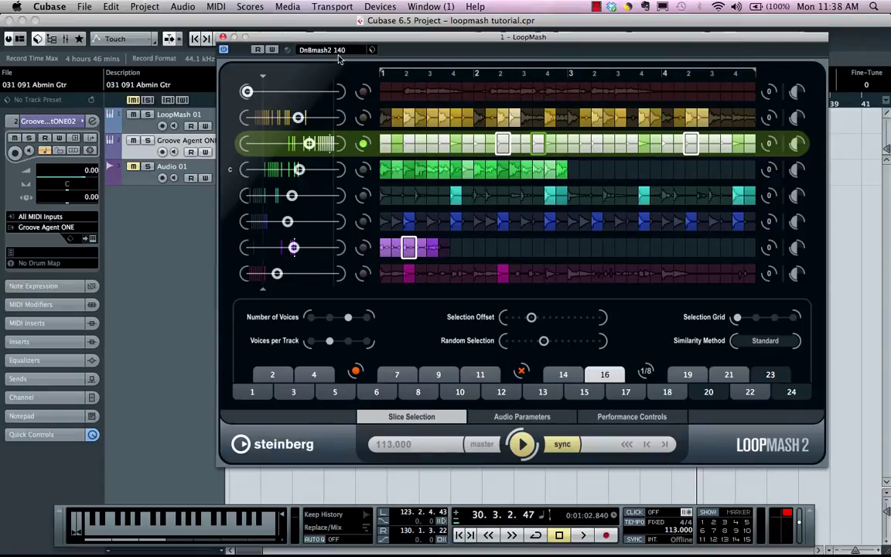
Audition LoopMash scenes 1, 3, 5 and 7 from the scene pads.
{"action": "left_click", "coordinate": [262, 394]}
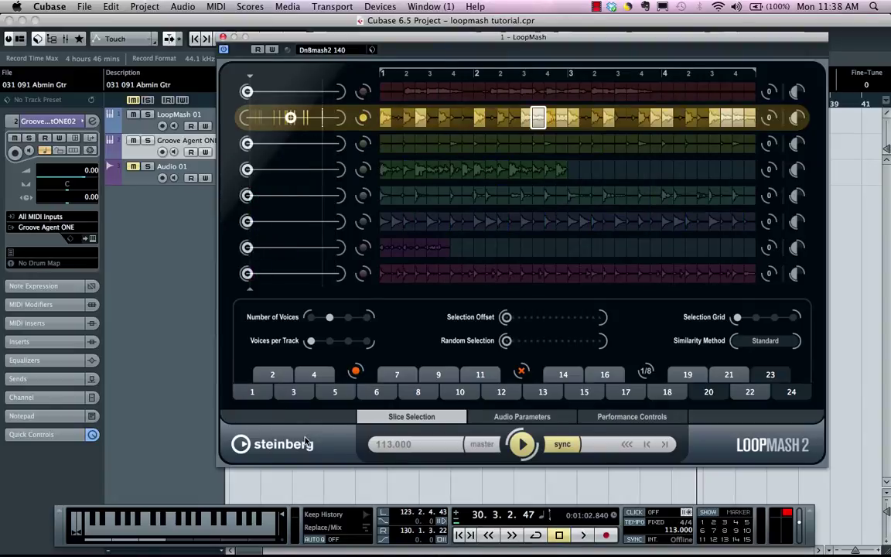
{"action": "left_click", "coordinate": [298, 395]}
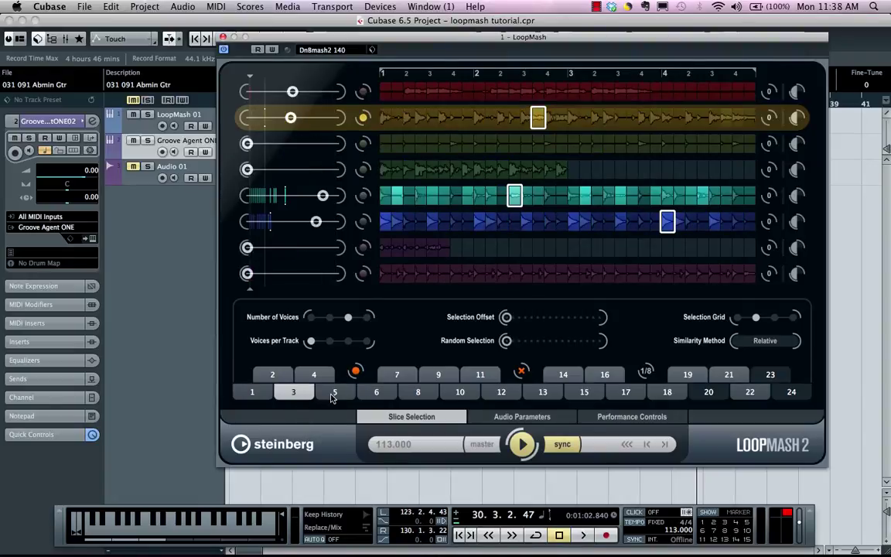
{"action": "left_click", "coordinate": [334, 393]}
{"action": "left_click", "coordinate": [397, 374]}
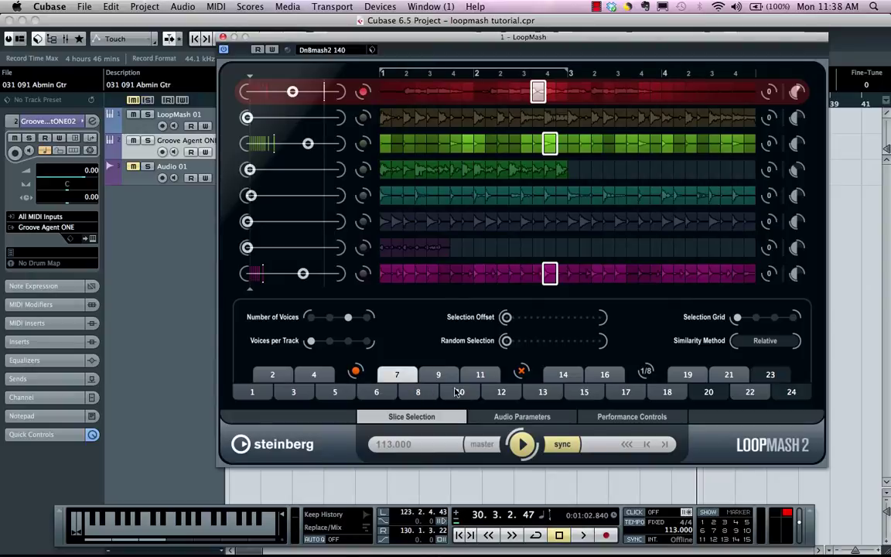
Switch to scene 11 and set scene-change quantize to '1/8: Now'.
{"action": "left_click", "coordinate": [459, 392]}
{"action": "left_click", "coordinate": [475, 375]}
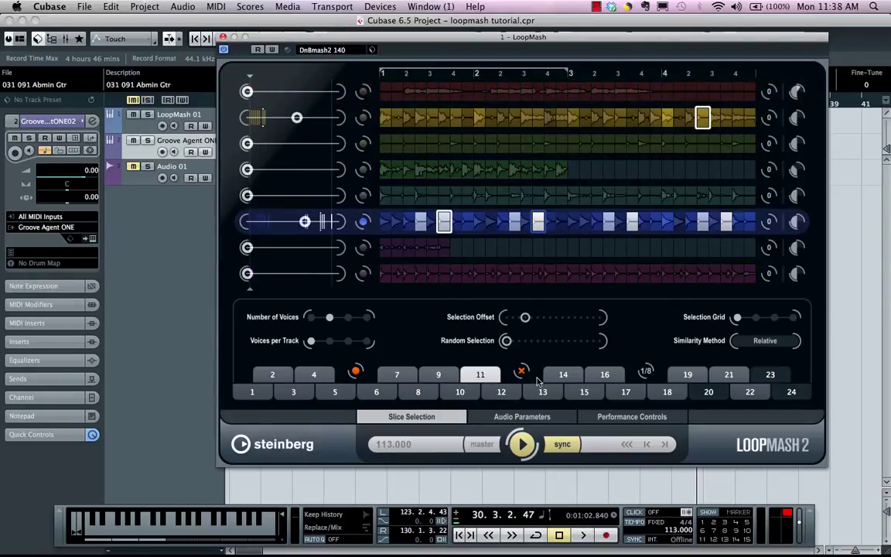
{"action": "left_click", "coordinate": [648, 372]}
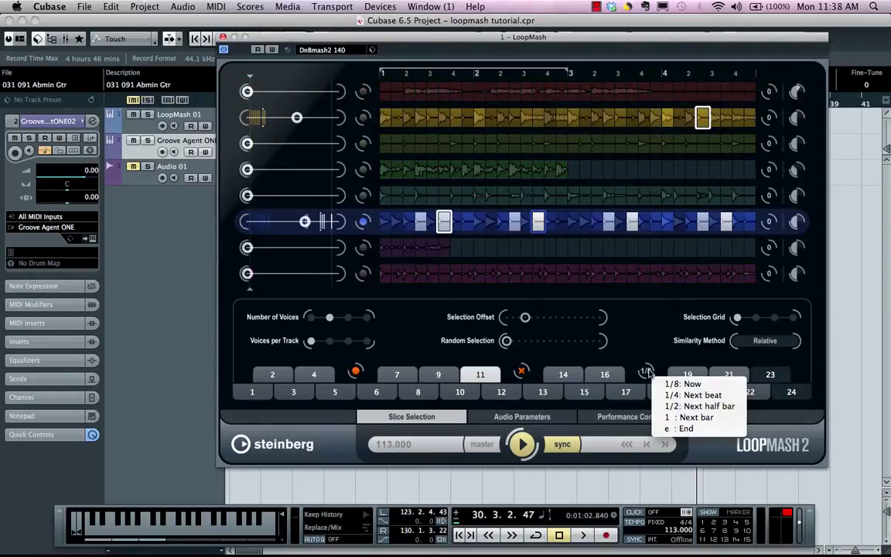
{"action": "left_click", "coordinate": [705, 384]}
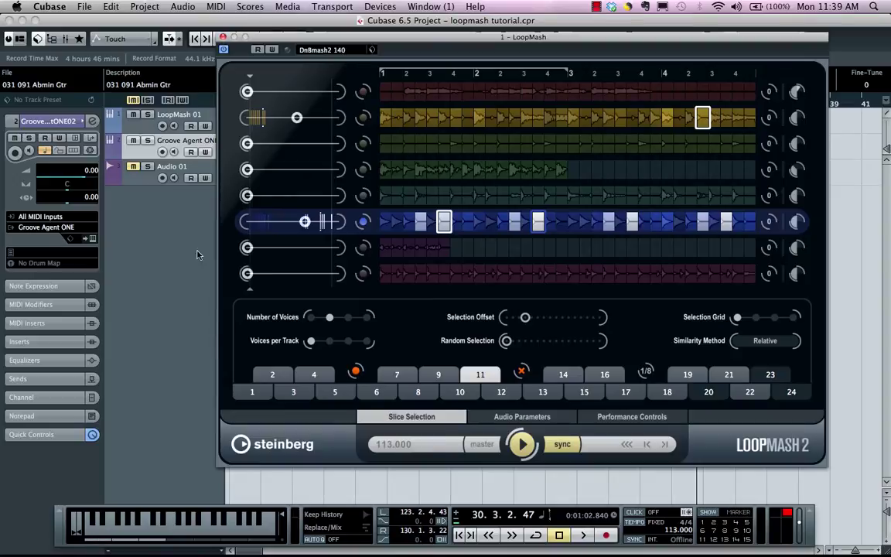
Start recording on the LoopMash 01 track and switch to scene 5.
{"action": "left_click", "coordinate": [145, 129]}
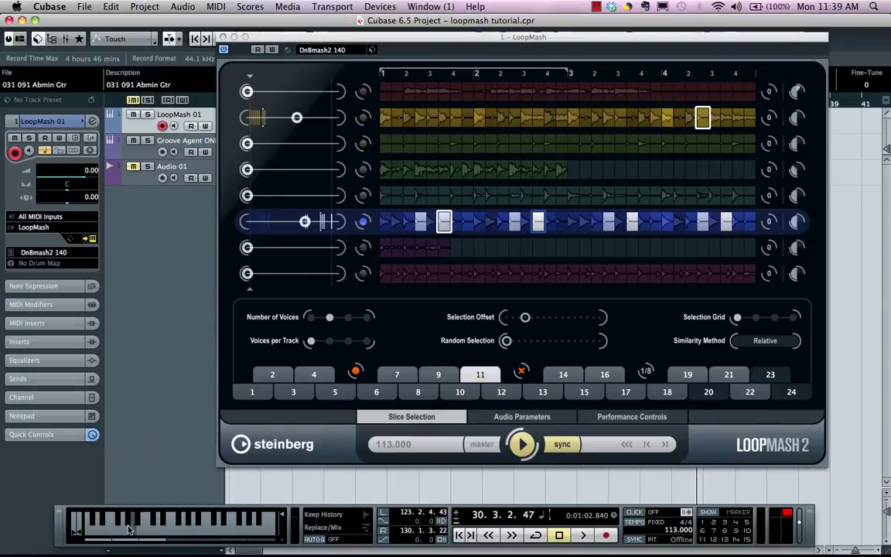
{"action": "left_click", "coordinate": [605, 535]}
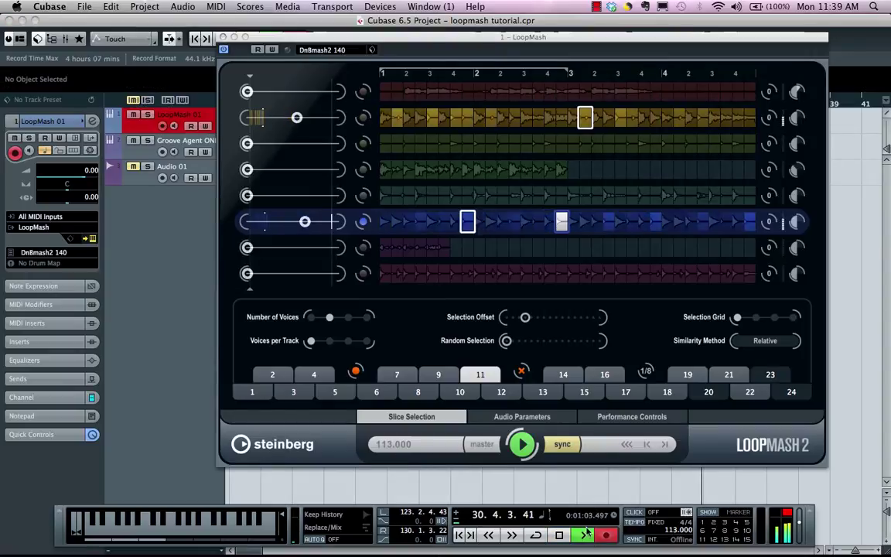
{"action": "left_click", "coordinate": [111, 530]}
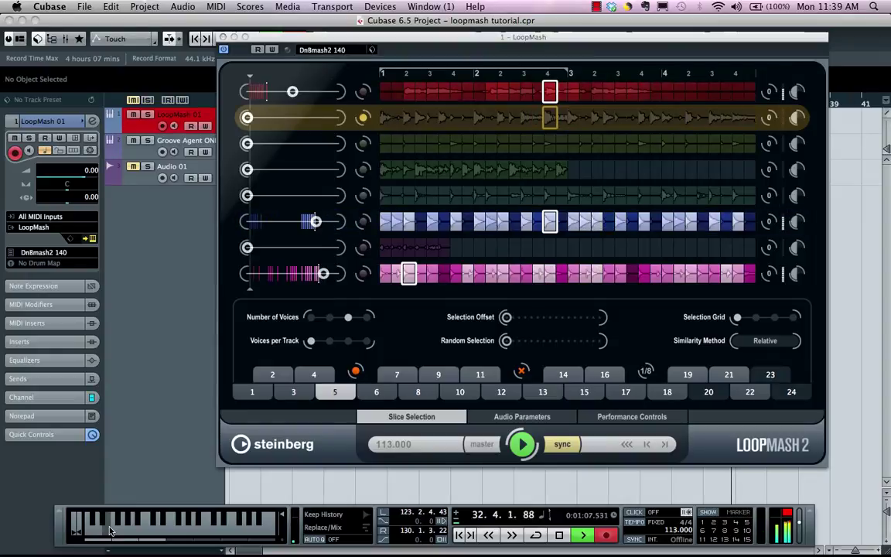
Switch live through scenes 10, 6, 14, 16, 6, 10 and finally 8.
{"action": "left_click", "coordinate": [131, 533]}
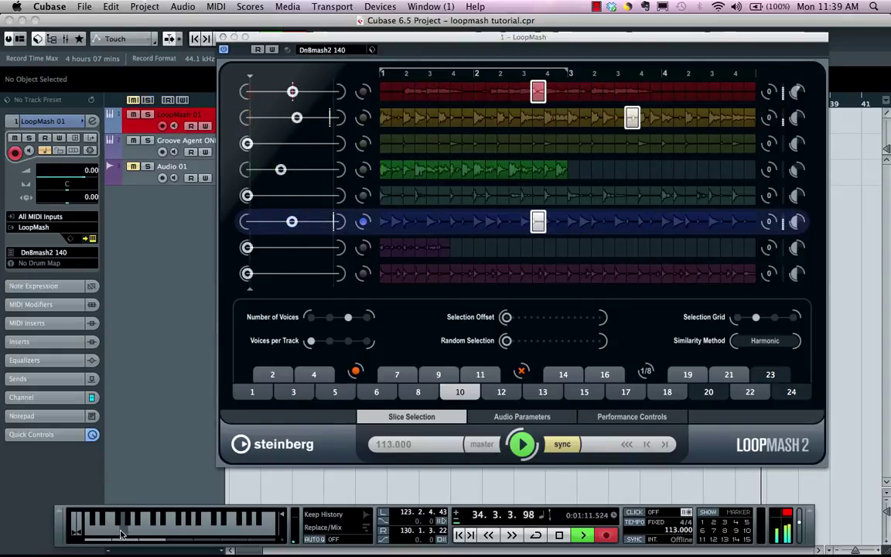
{"action": "left_click", "coordinate": [133, 530]}
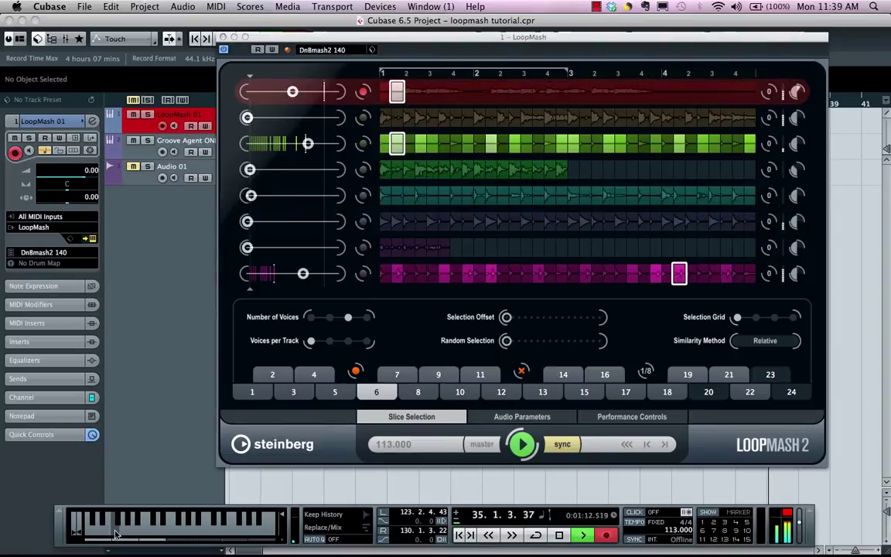
{"action": "left_click", "coordinate": [152, 519]}
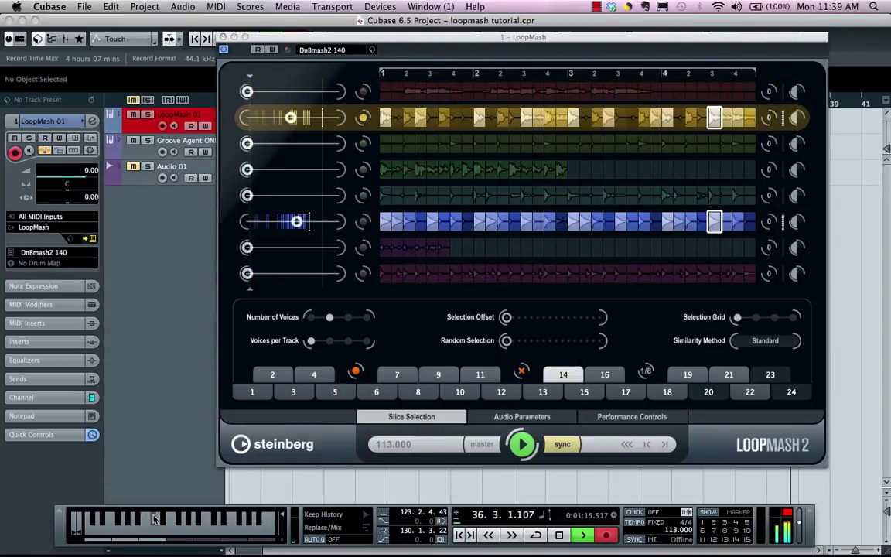
{"action": "left_click", "coordinate": [157, 524]}
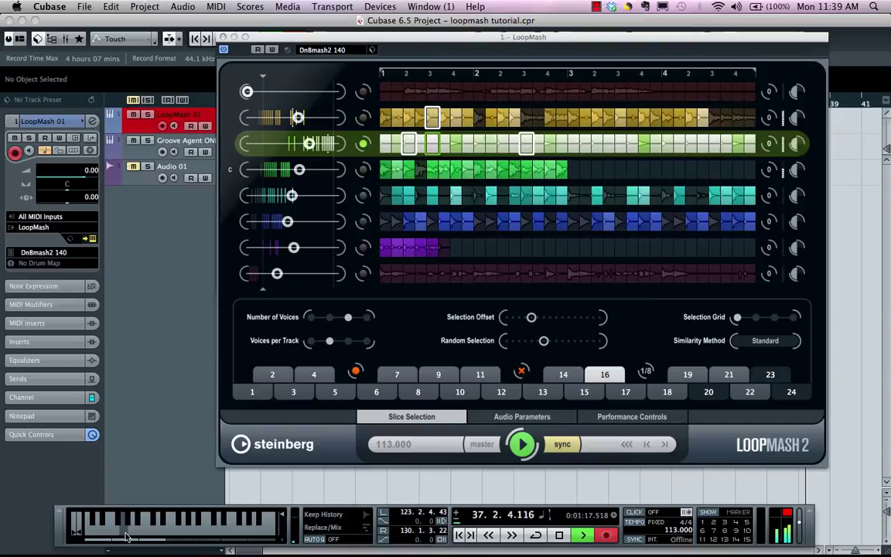
{"action": "left_click", "coordinate": [133, 533]}
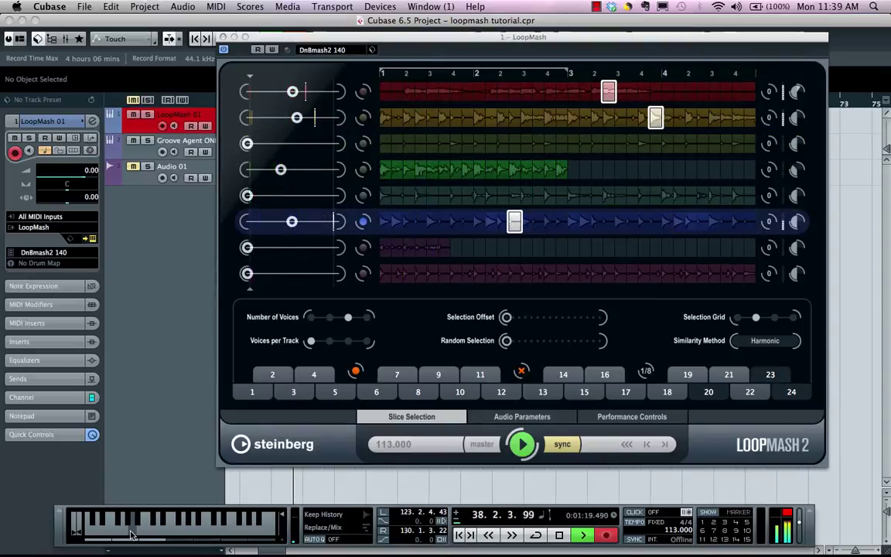
{"action": "left_click", "coordinate": [134, 533]}
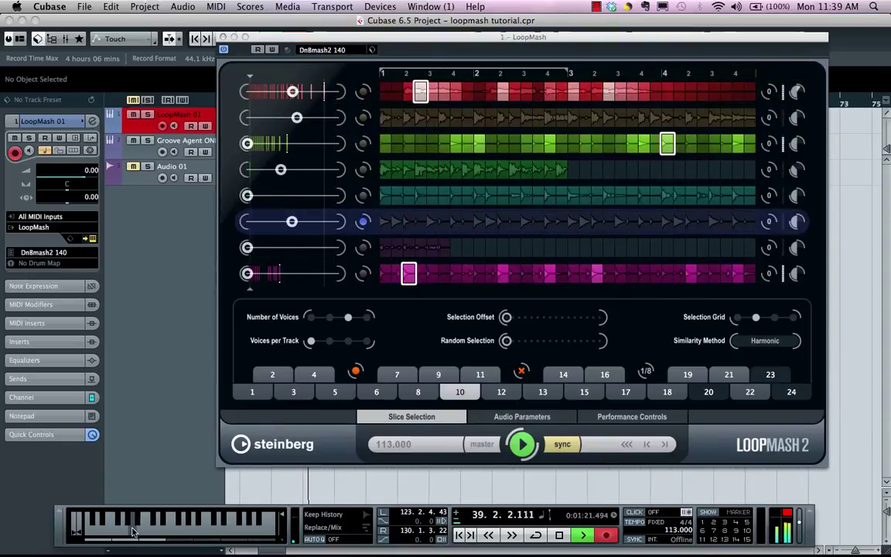
{"action": "left_click", "coordinate": [133, 532]}
{"action": "left_click", "coordinate": [131, 532]}
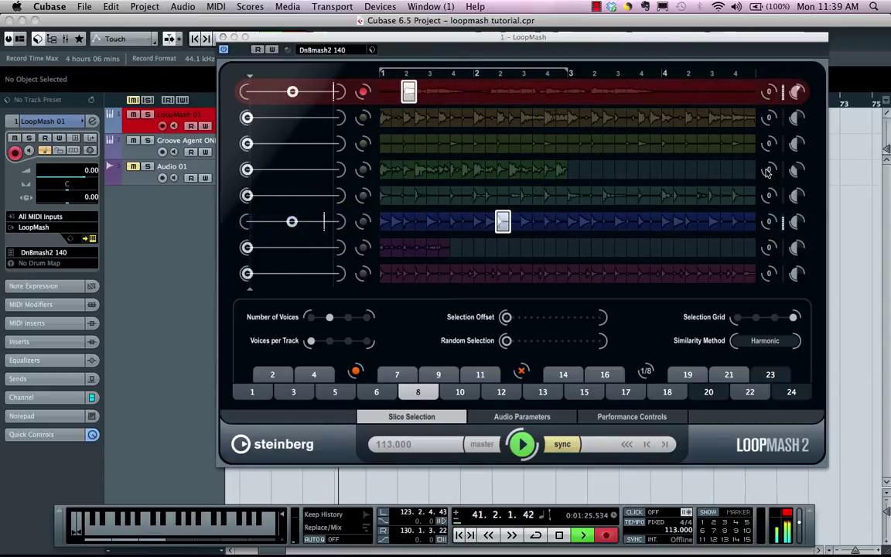
Raise the similarity of lanes 4 and 3 and set the top lane's volume to 4.05 dB.
{"action": "left_click_drag", "start_coordinate": [801, 89], "coordinate": [800, 174]}
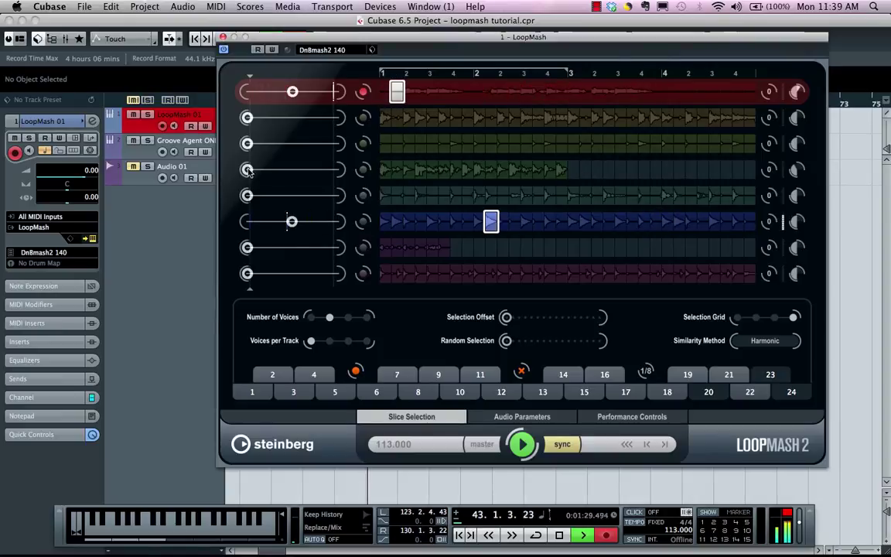
{"action": "left_click_drag", "start_coordinate": [246, 169], "coordinate": [295, 170]}
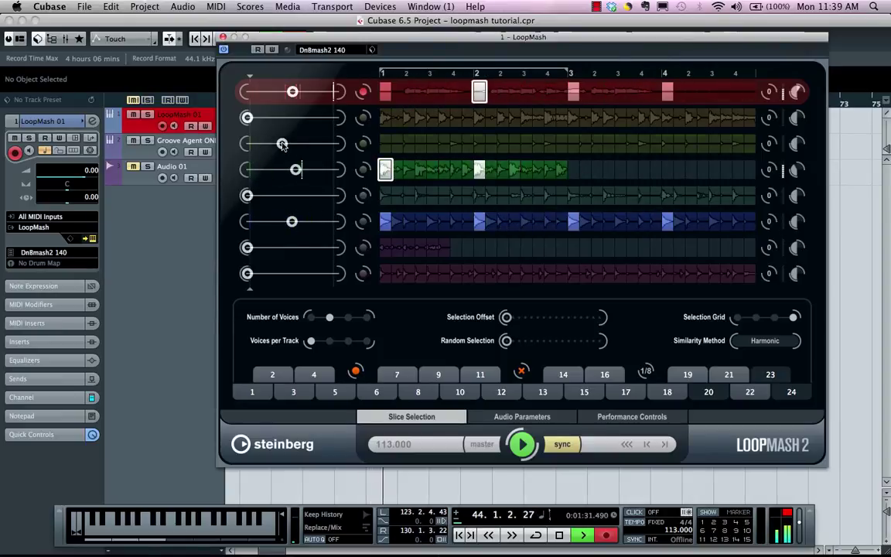
{"action": "left_click_drag", "start_coordinate": [247, 143], "coordinate": [296, 143]}
{"action": "left_click_drag", "start_coordinate": [796, 93], "coordinate": [788, 129]}
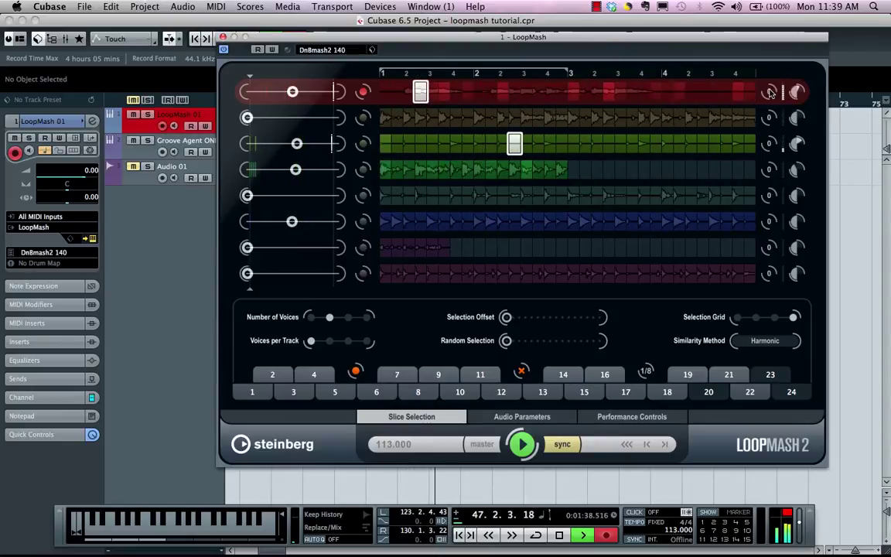
Transpose the red top lane to +3, then to -4 semitones.
{"action": "left_click", "coordinate": [768, 93]}
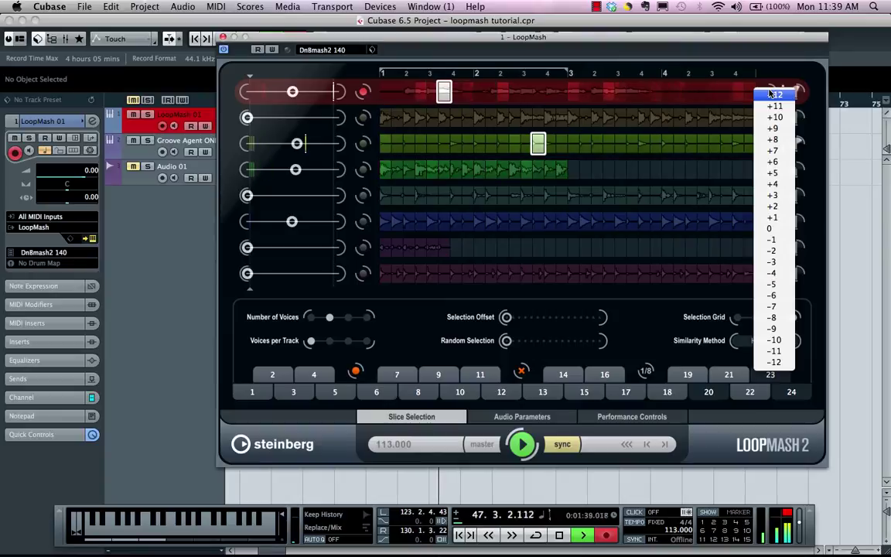
{"action": "left_click", "coordinate": [774, 194]}
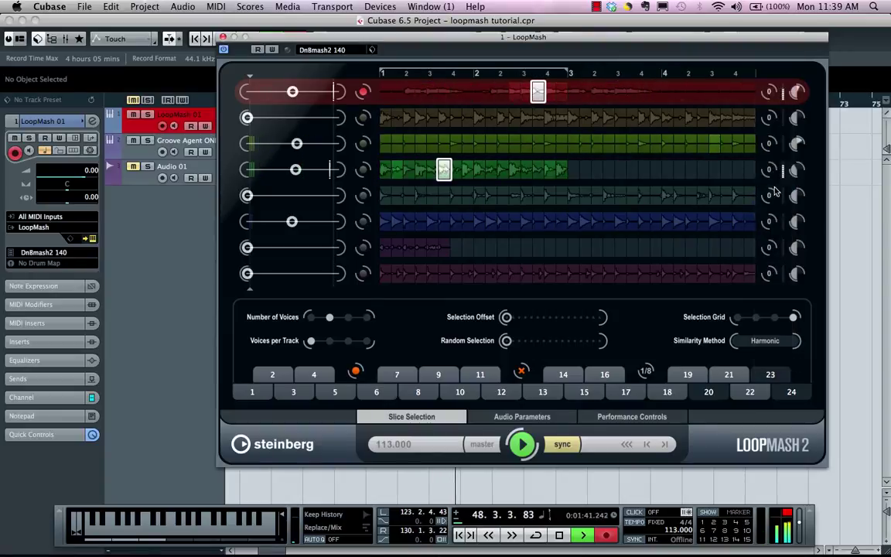
{"action": "left_click", "coordinate": [770, 93]}
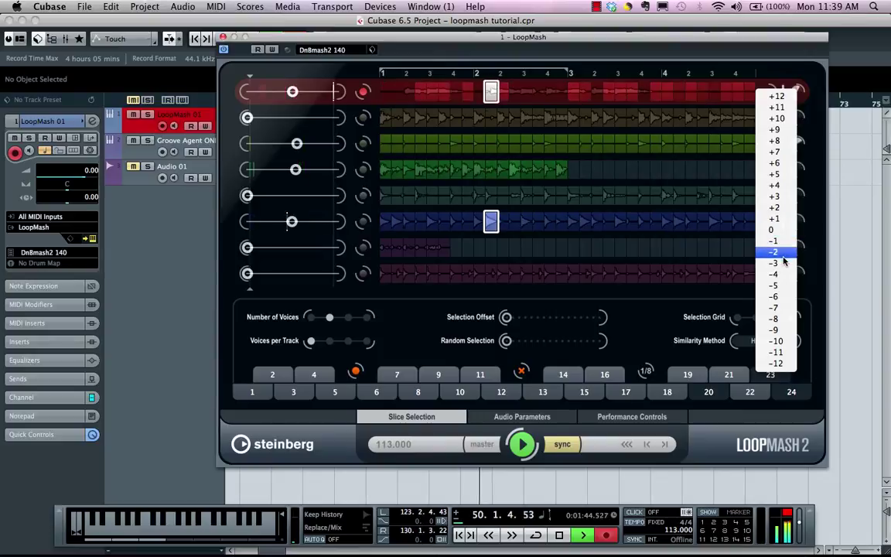
{"action": "left_click", "coordinate": [773, 274]}
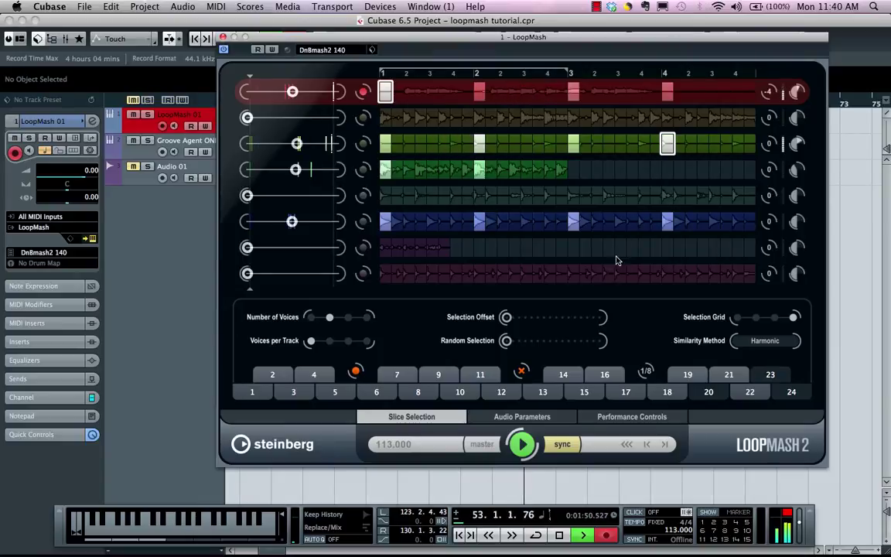
Stop playback and recording, and show the Performance Controls pads.
{"action": "key", "text": "space"}
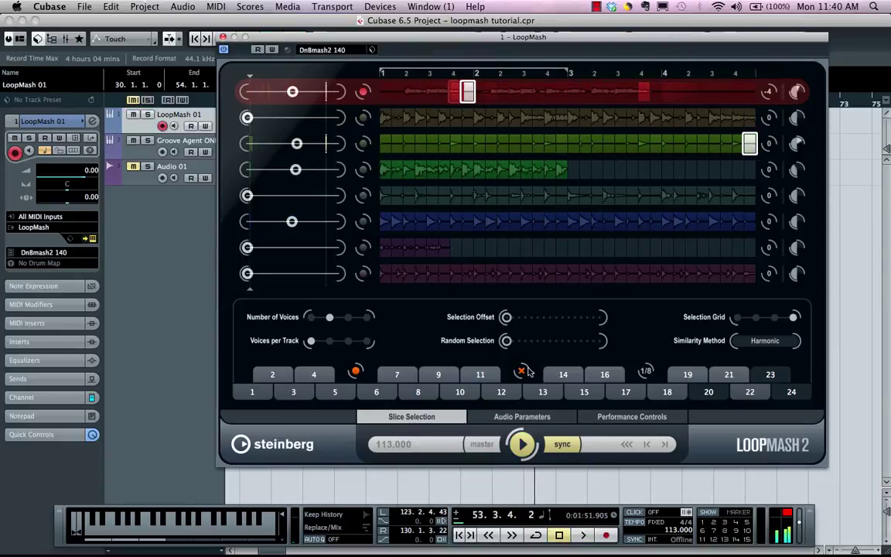
{"action": "left_click", "coordinate": [627, 418]}
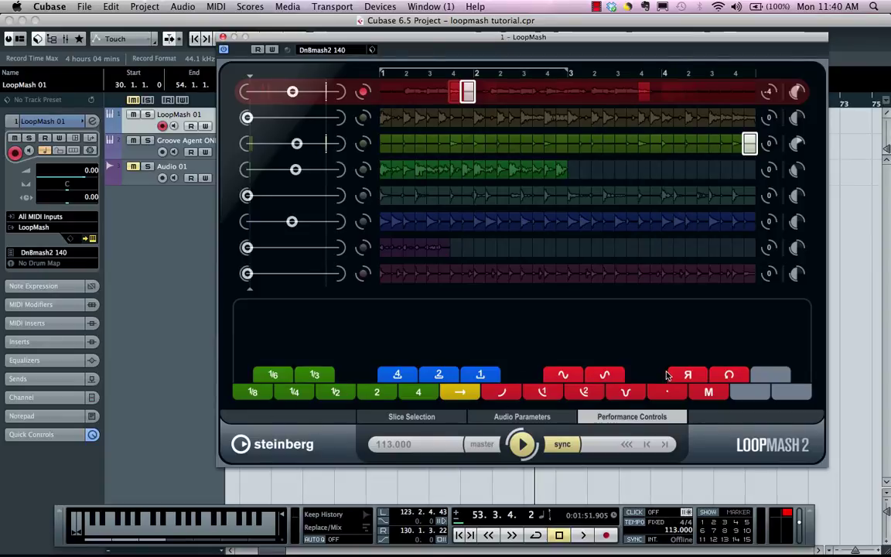
{"action": "left_click", "coordinate": [170, 541]}
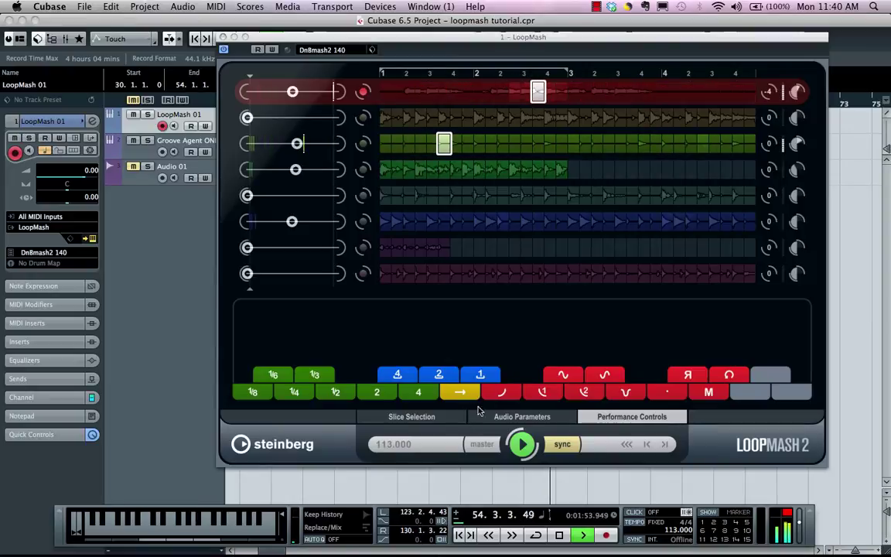
Trigger four different LoopMash scenes from the on-screen keyboard during playback.
{"action": "left_click", "coordinate": [101, 532]}
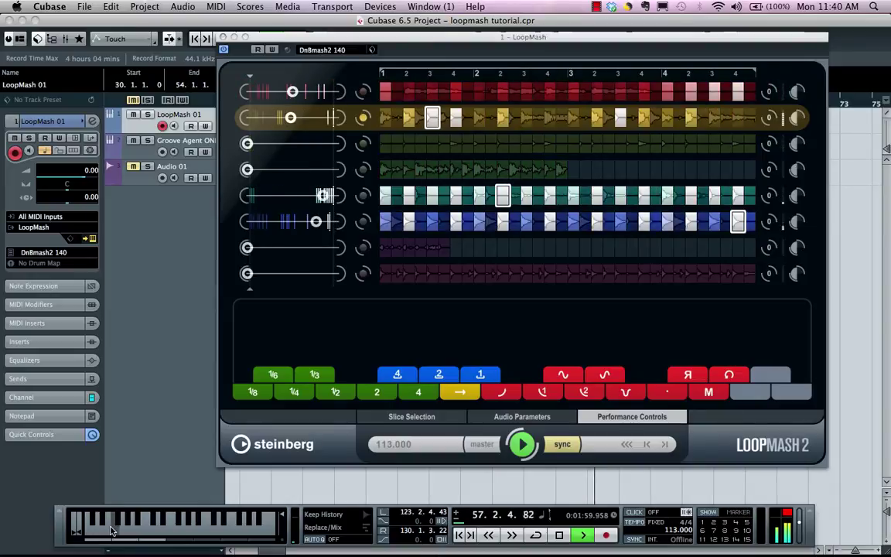
{"action": "left_click", "coordinate": [163, 532]}
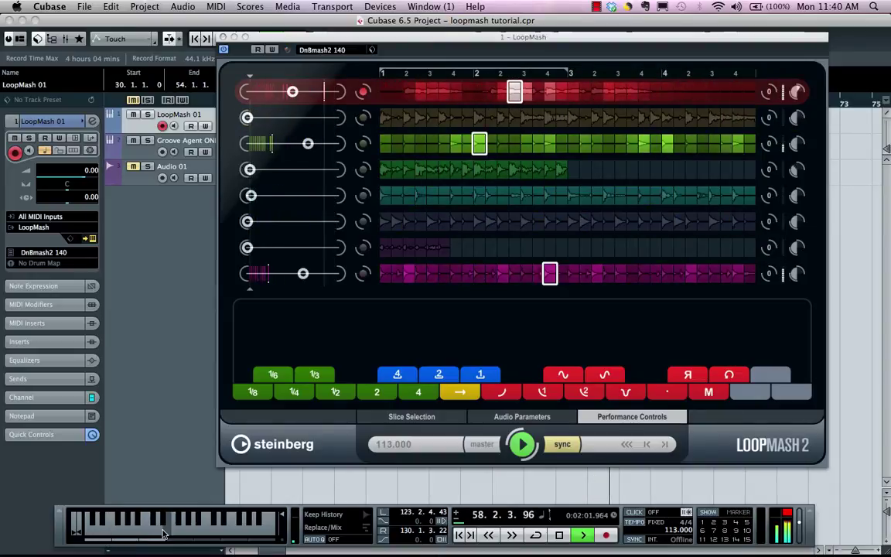
{"action": "left_click", "coordinate": [133, 532]}
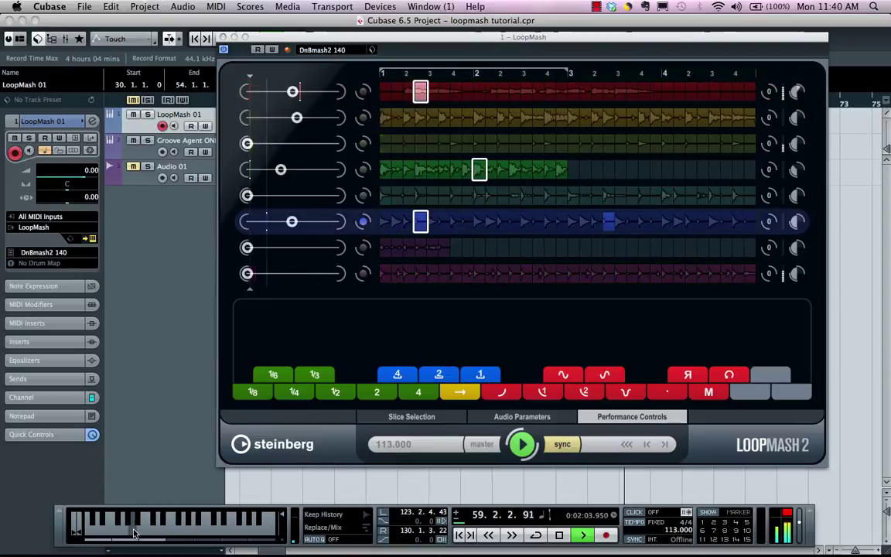
{"action": "left_click", "coordinate": [160, 532]}
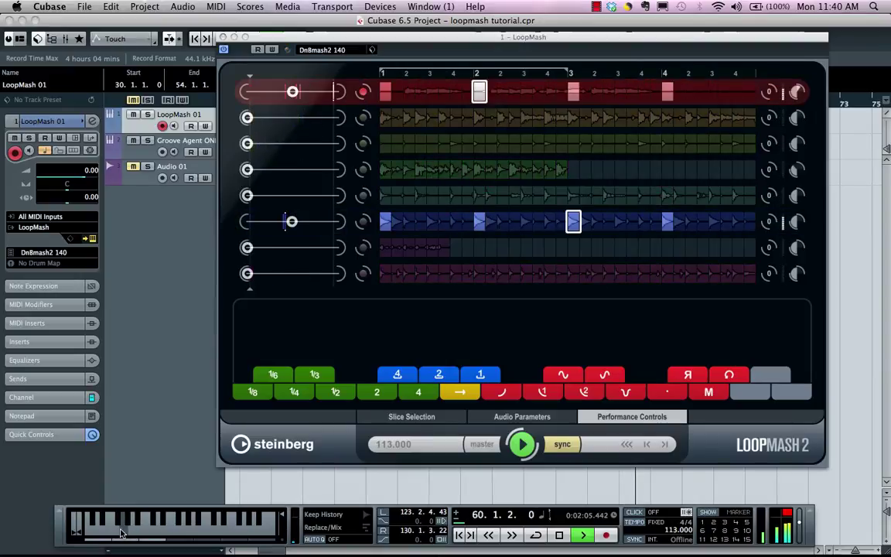
Change scene, then fire the 1/4 slice repeat, 4 slice-cycle and tape-style effect pads.
{"action": "left_click", "coordinate": [173, 543]}
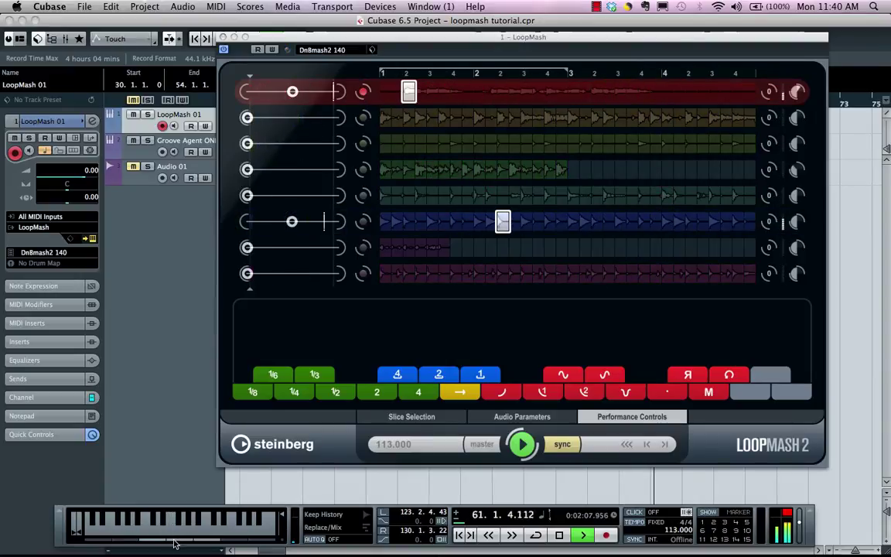
{"action": "left_click", "coordinate": [293, 394]}
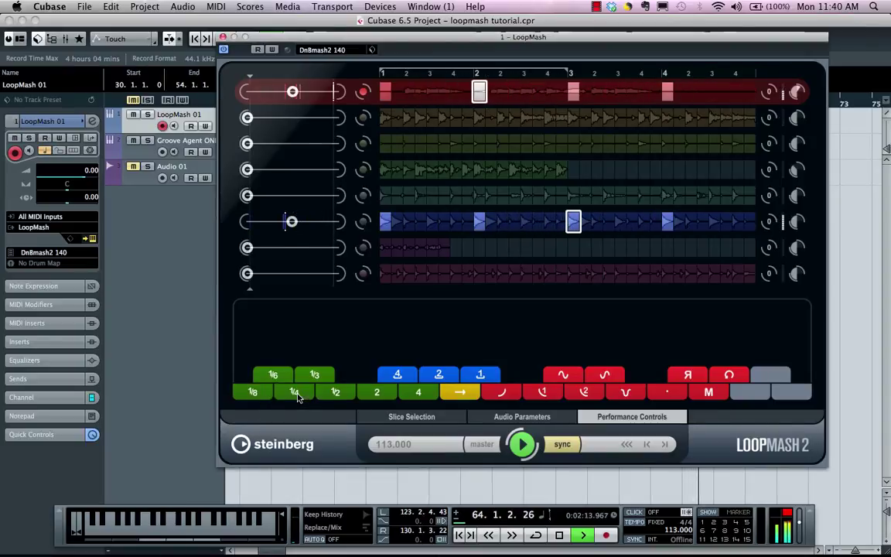
{"action": "left_click", "coordinate": [412, 391]}
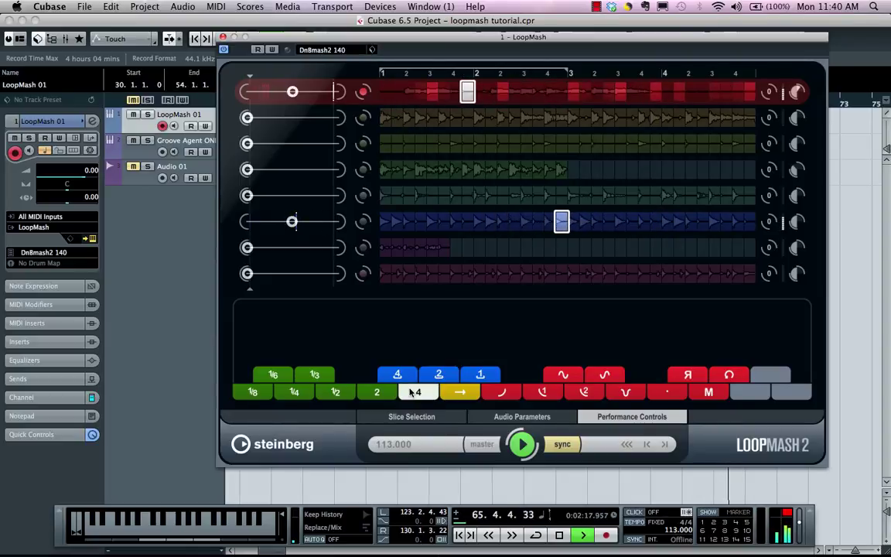
{"action": "left_click", "coordinate": [503, 392]}
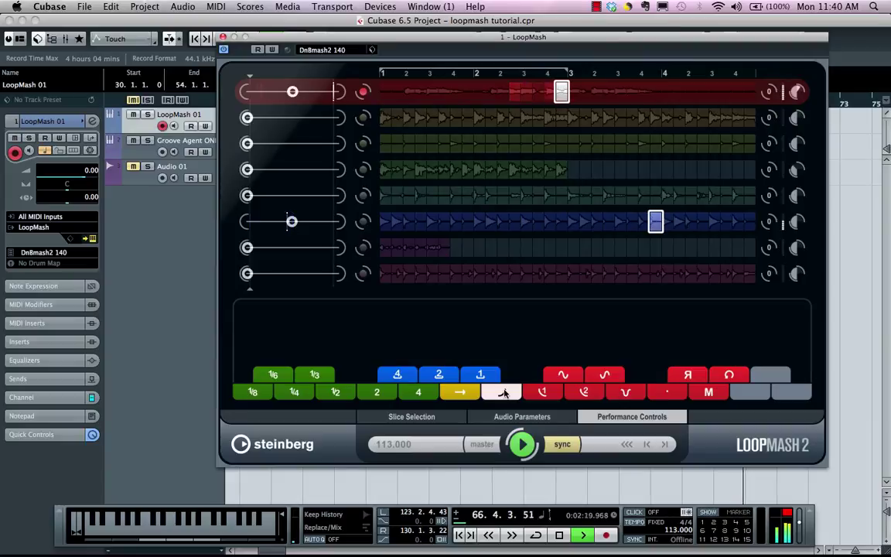
{"action": "left_click", "coordinate": [564, 376]}
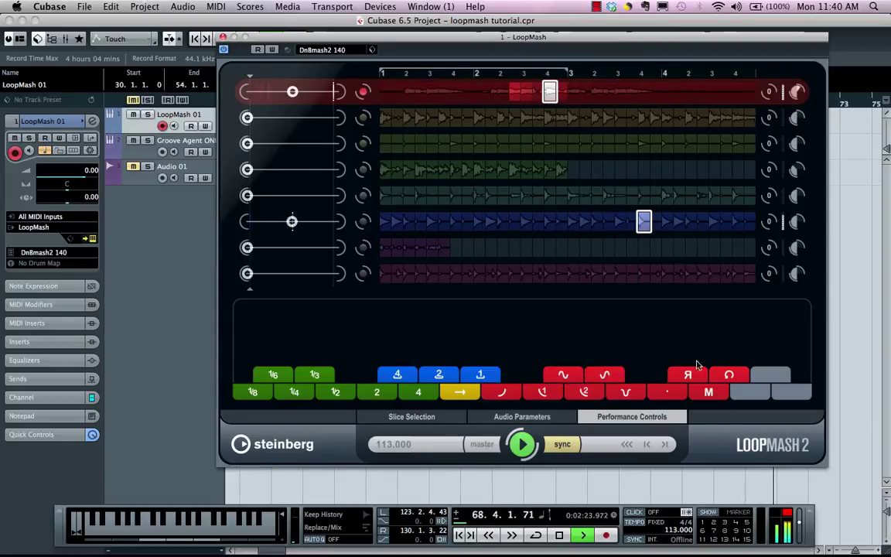
Fire the staccato, reverse and tape effects, then the 1/4 and 1/2 slice repeats.
{"action": "left_click", "coordinate": [673, 393]}
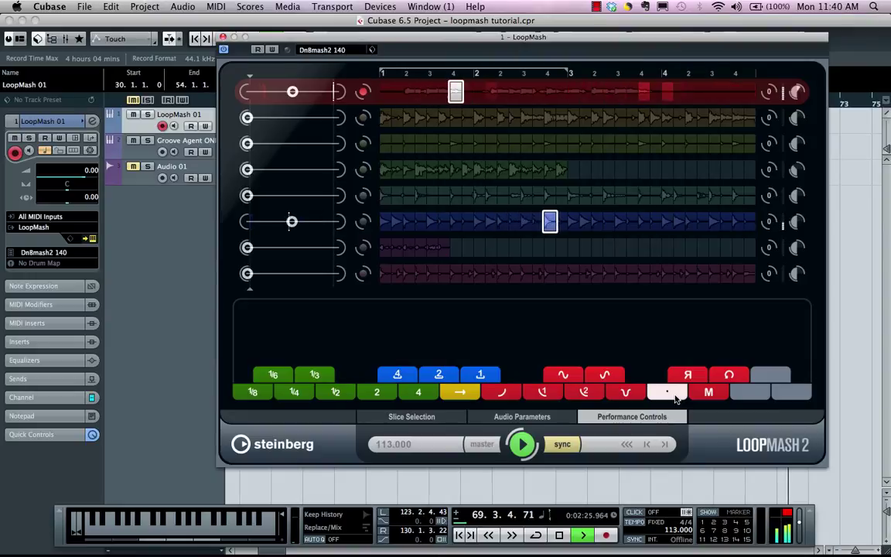
{"action": "left_click", "coordinate": [688, 375]}
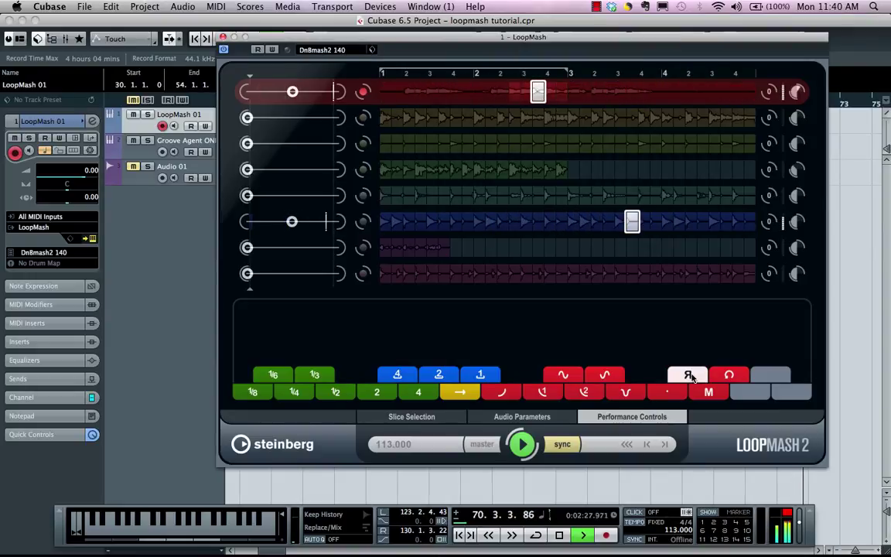
{"action": "left_click", "coordinate": [728, 375]}
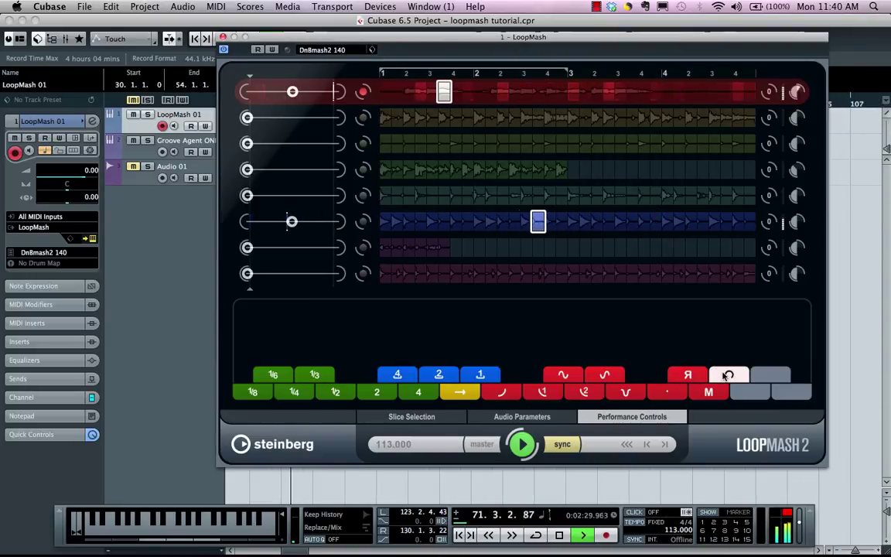
{"action": "left_click", "coordinate": [550, 394]}
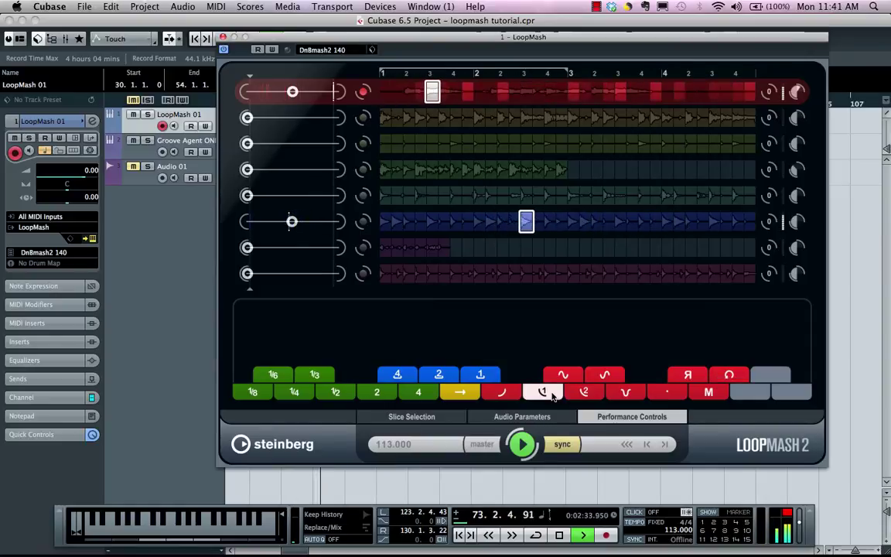
{"action": "left_click", "coordinate": [417, 393]}
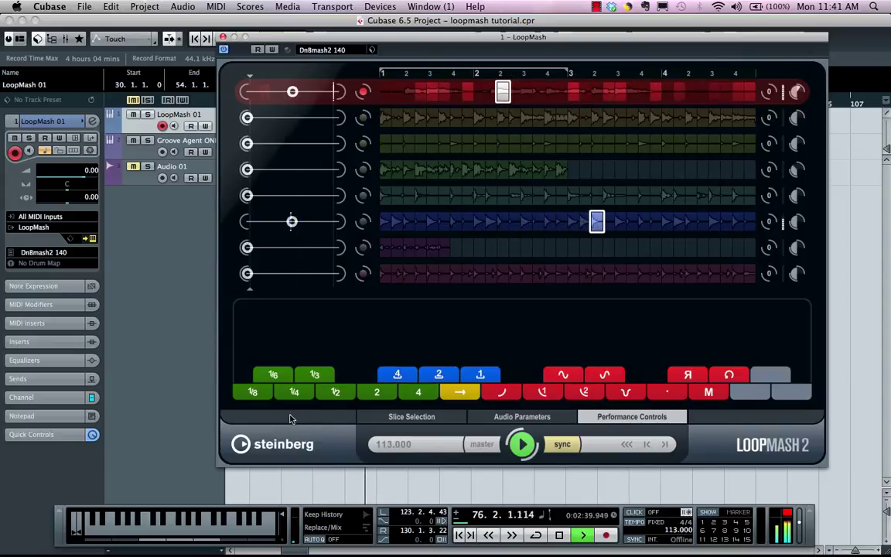
{"action": "left_click", "coordinate": [304, 396]}
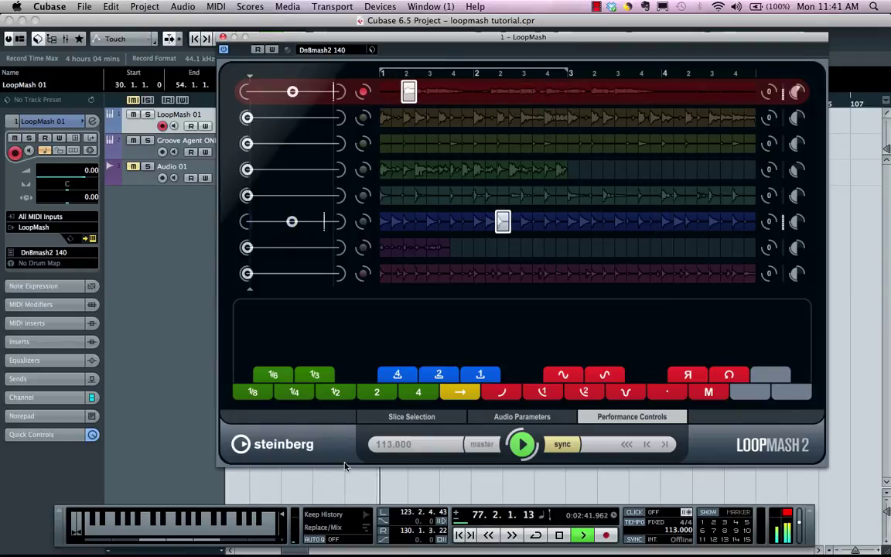
{"action": "left_click", "coordinate": [167, 529]}
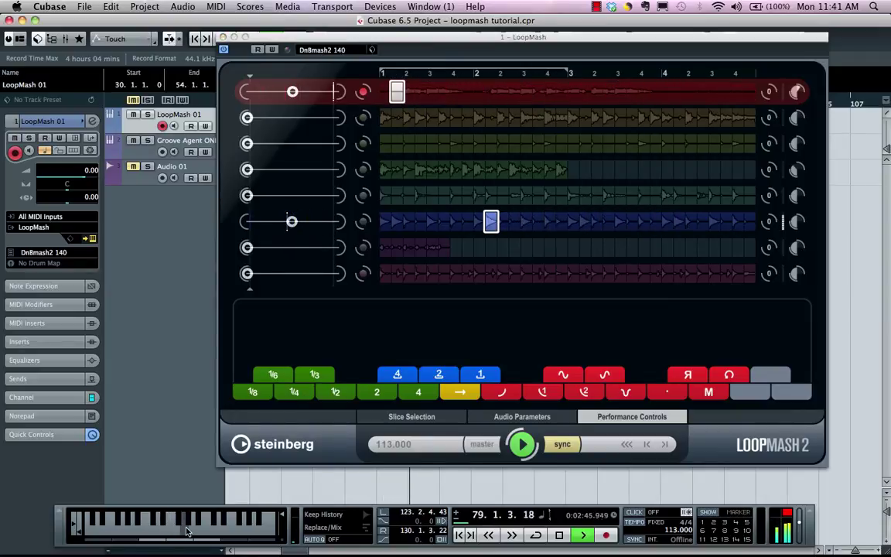
Trigger the 4 slice-cycle, continue, next and 1 slice-cycle effects from keyboard notes.
{"action": "left_click", "coordinate": [186, 529]}
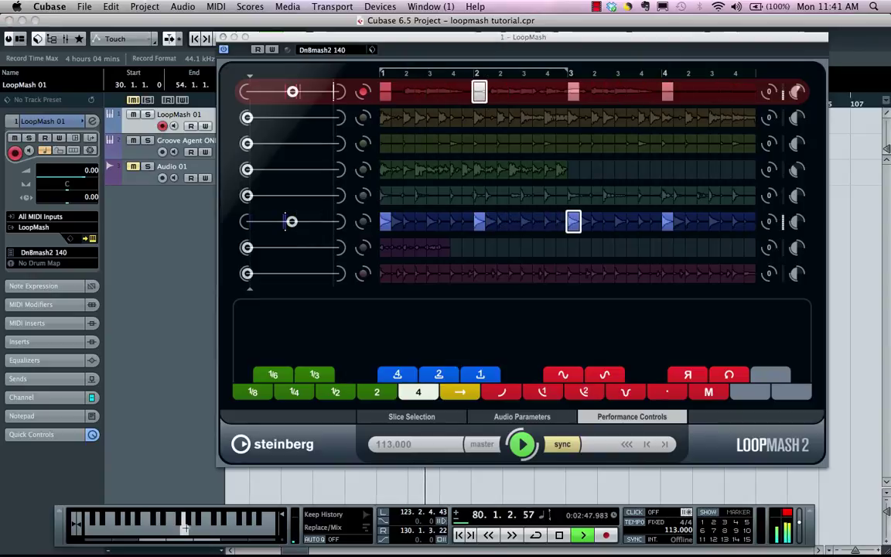
{"action": "left_click", "coordinate": [193, 531]}
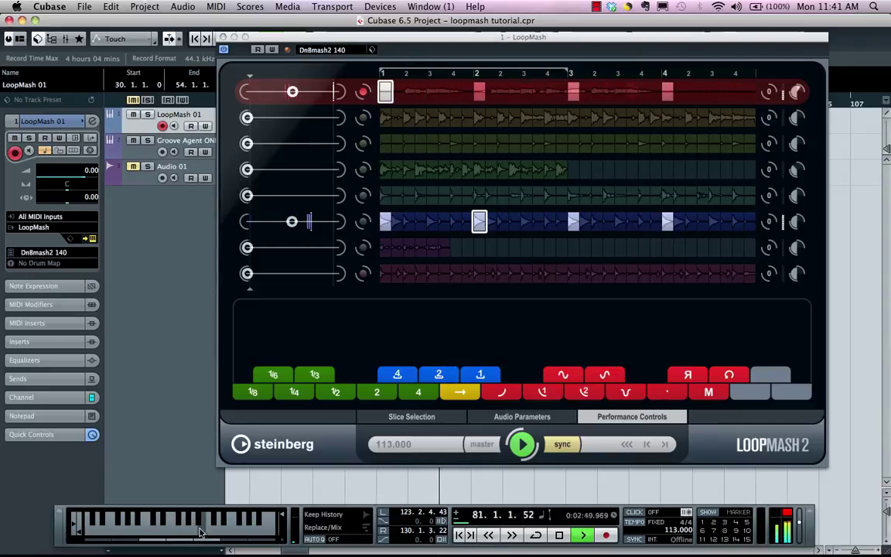
{"action": "left_click", "coordinate": [204, 530]}
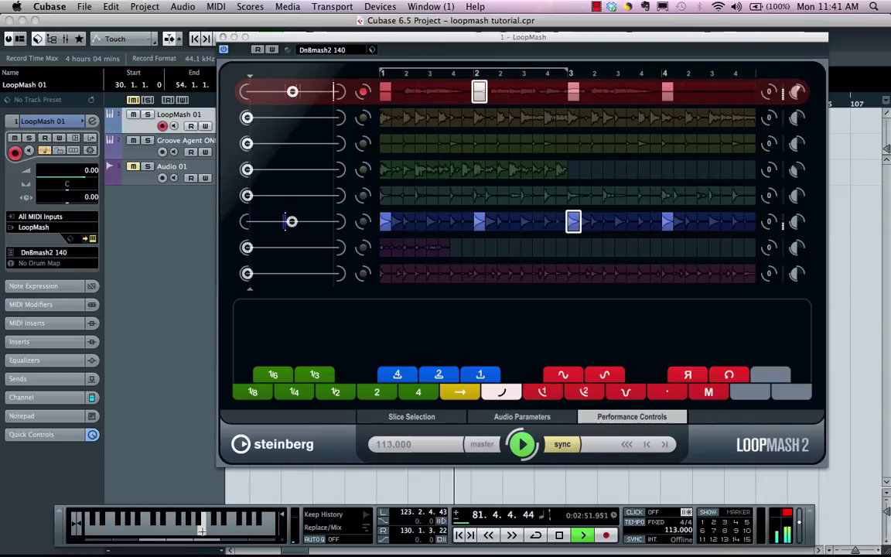
{"action": "left_click", "coordinate": [211, 528]}
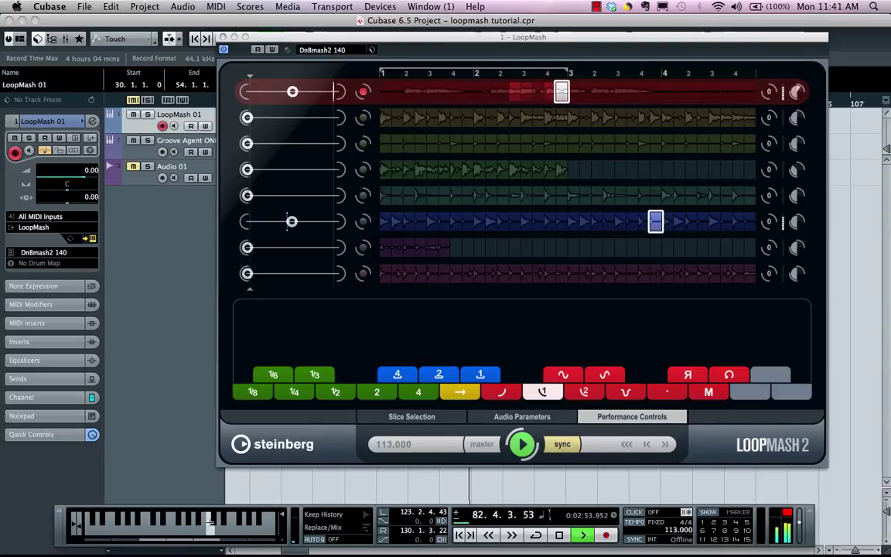
Switch to the yellow-lane-led scene, then trigger 2 slice-cycle, 1/2 and 1/8 slice repeats.
{"action": "left_click", "coordinate": [83, 526]}
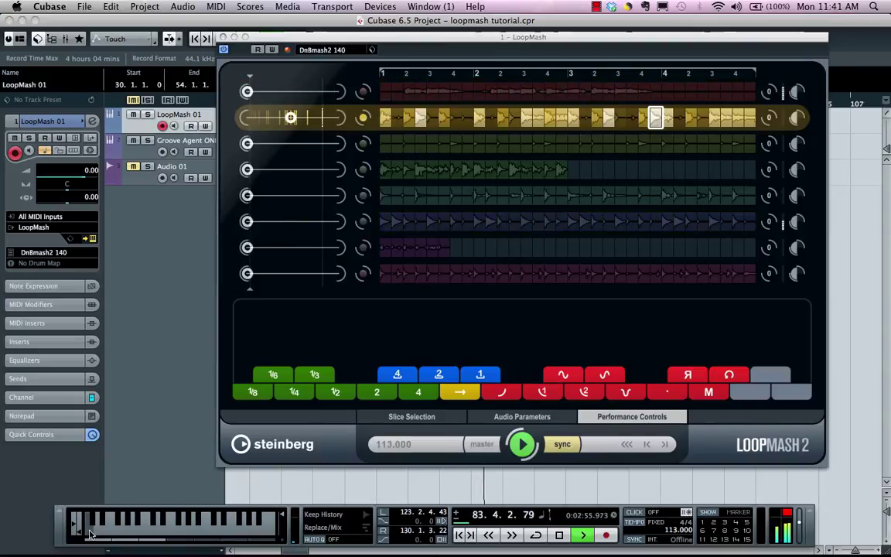
{"action": "left_click", "coordinate": [175, 529]}
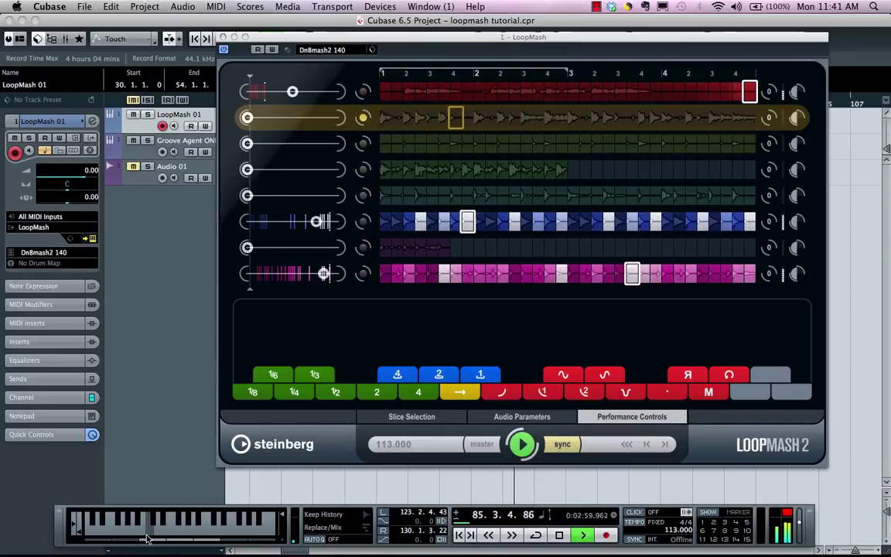
{"action": "left_click", "coordinate": [165, 530]}
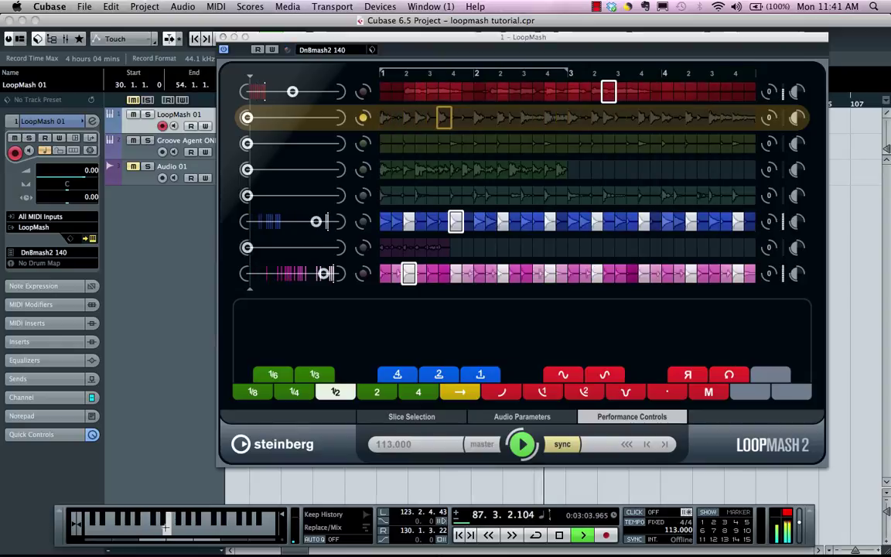
{"action": "left_click", "coordinate": [150, 530]}
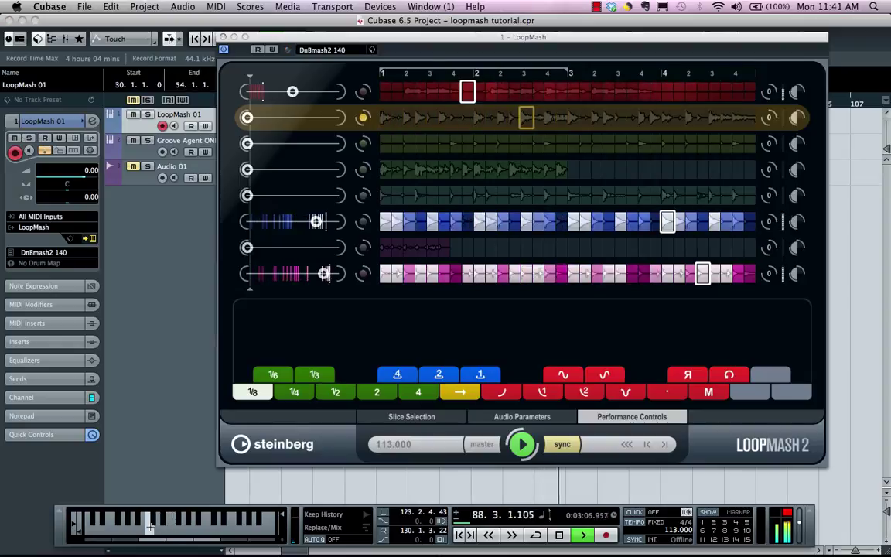
Fire the continue effect, then view Slice Selection and return to Performance Controls.
{"action": "left_click", "coordinate": [199, 532]}
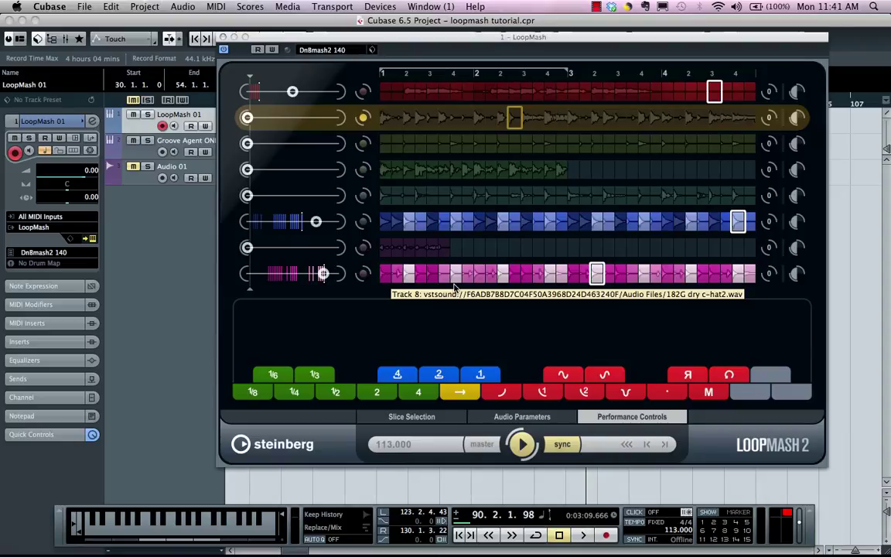
{"action": "left_click", "coordinate": [390, 421]}
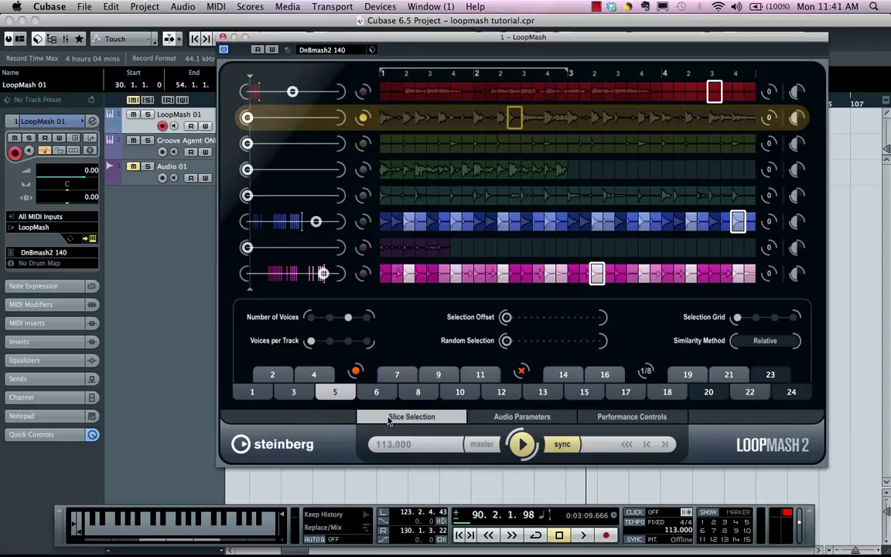
{"action": "left_click", "coordinate": [606, 418]}
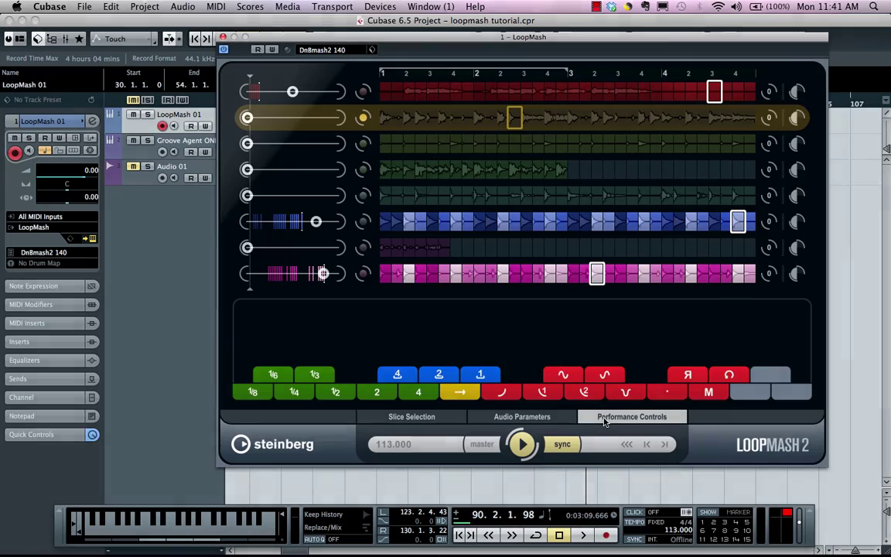